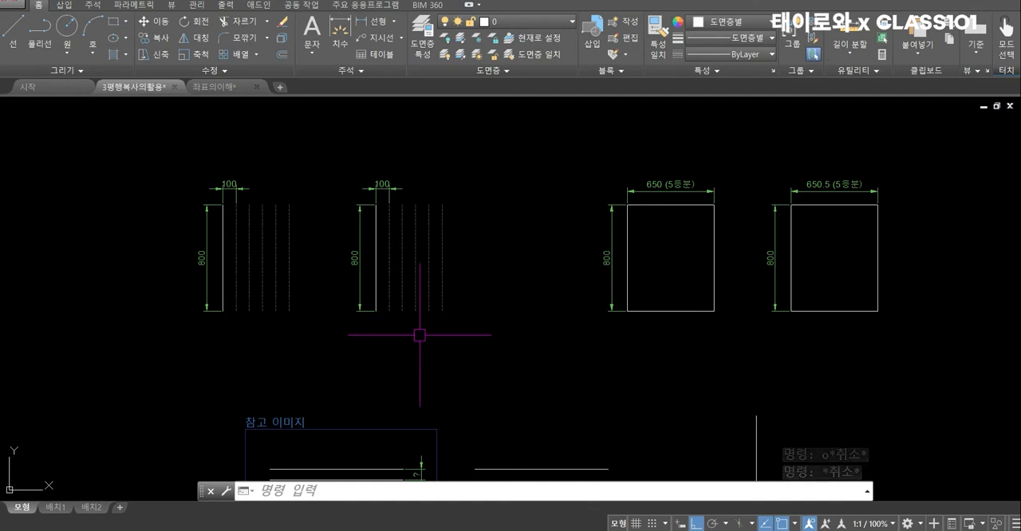
Offset the solid line of the first 800-high group 100 to the right with Offset
type("o")
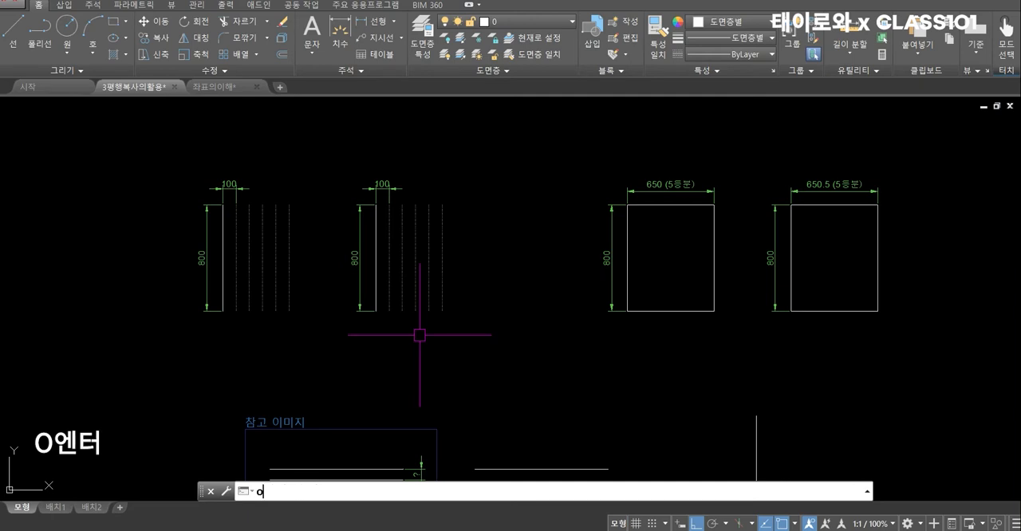
key("Return")
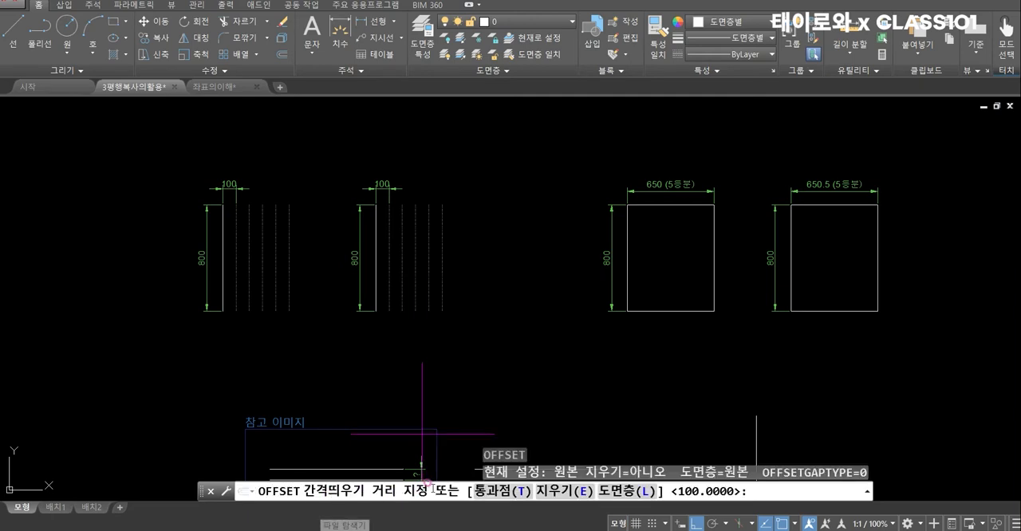
scroll(193, 234, "up", 2)
type("100")
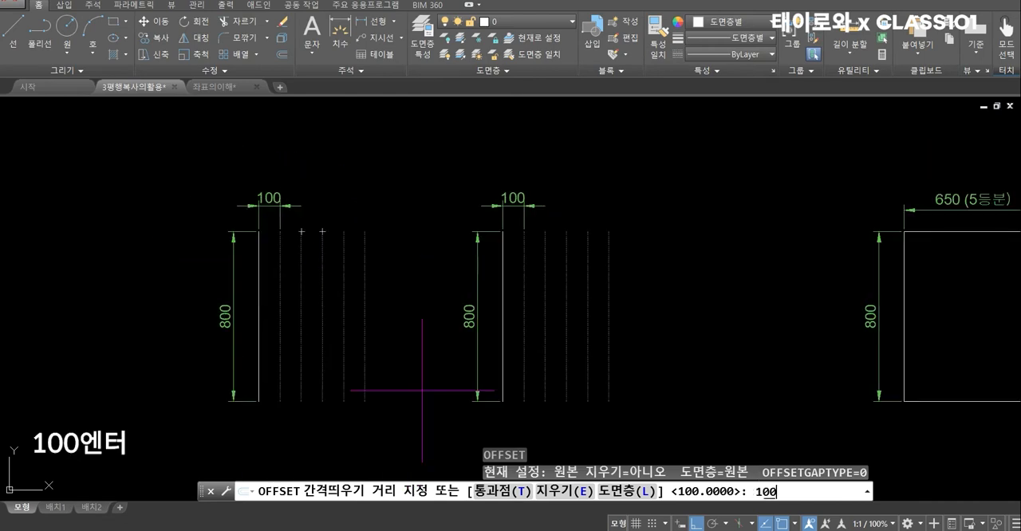
key("Return")
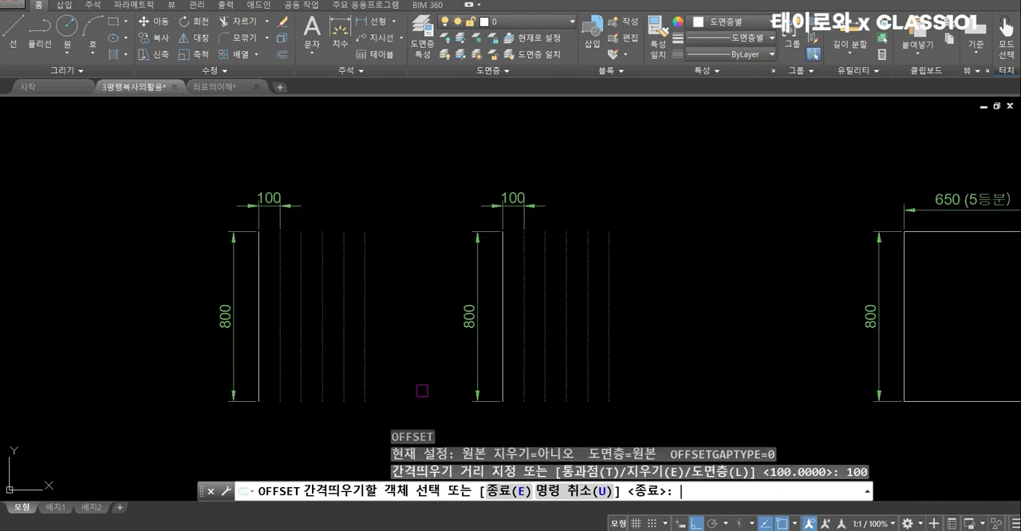
scroll(265, 337, "up", 2)
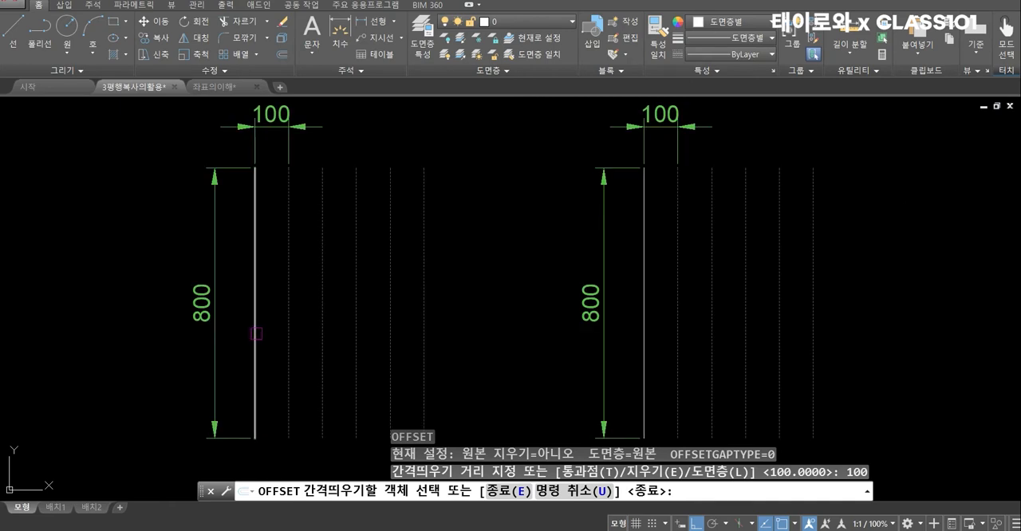
left_click(255, 334)
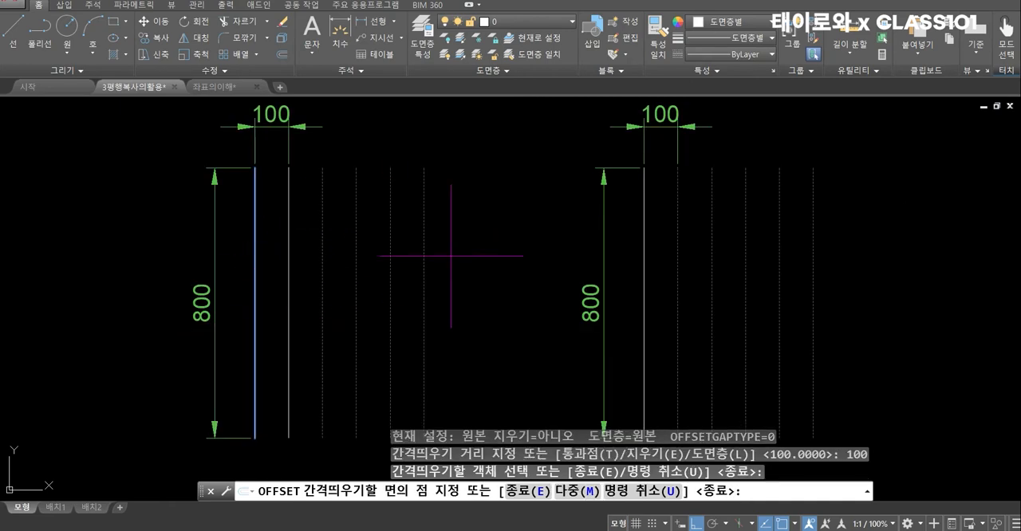
left_click(504, 325)
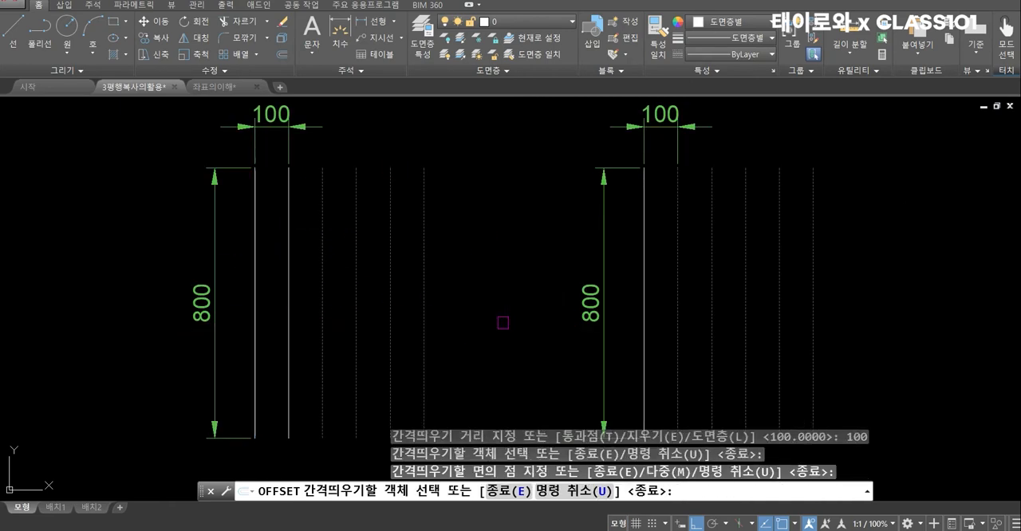
Offset each newest line of the first group 100 further right until all five dashed guides are covered, and finish Offset
left_click(290, 325)
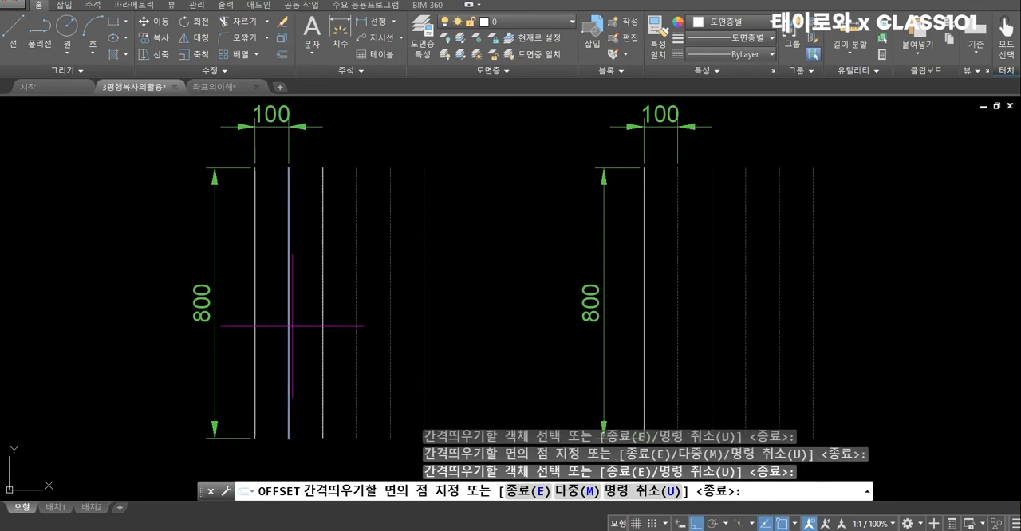
left_click(503, 292)
left_click(323, 313)
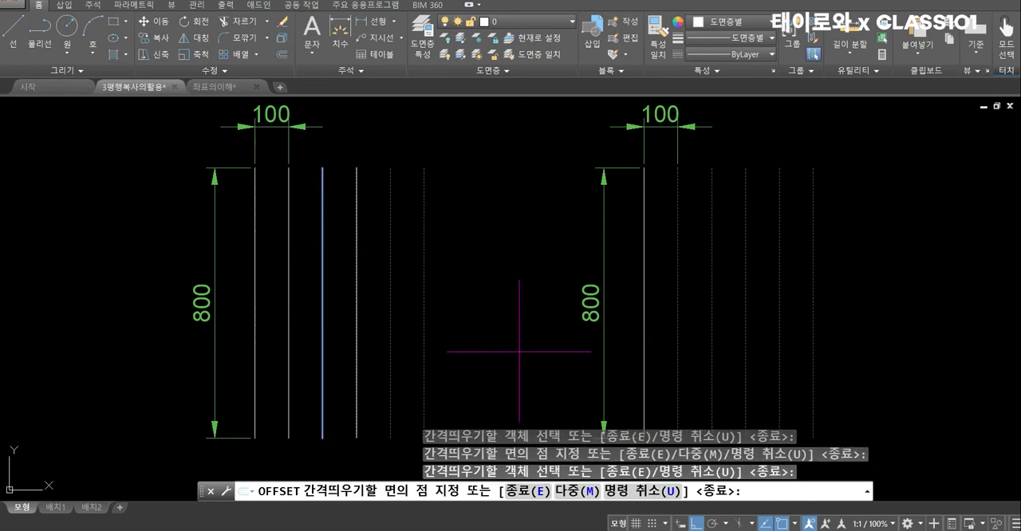
left_click(429, 324)
left_click(358, 347)
left_click(404, 361)
left_click(392, 369)
left_click(443, 375)
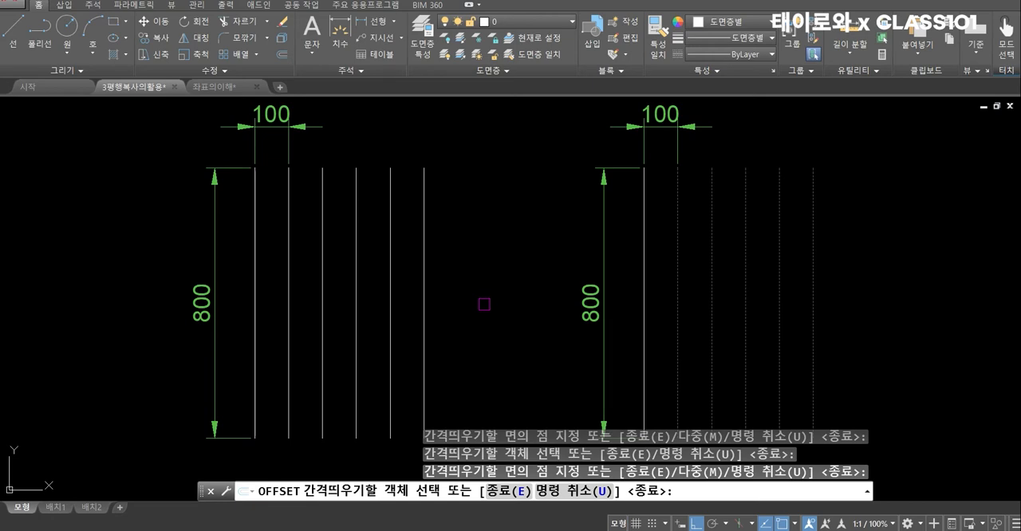
key("Return")
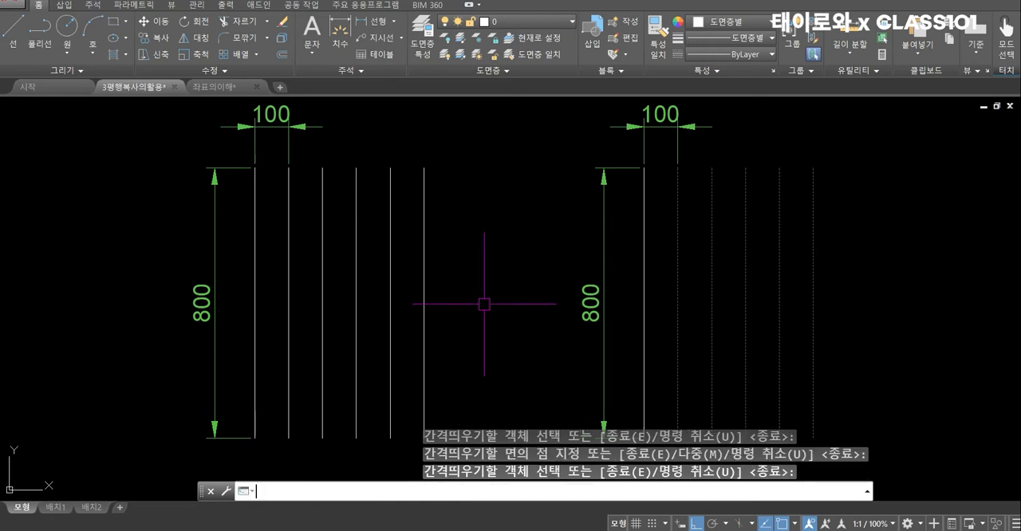
Offset the solid line of the second group rightward five times at 100 spacing, using the Multiple option of Offset
middle_click_drag(588, 285, 369, 288)
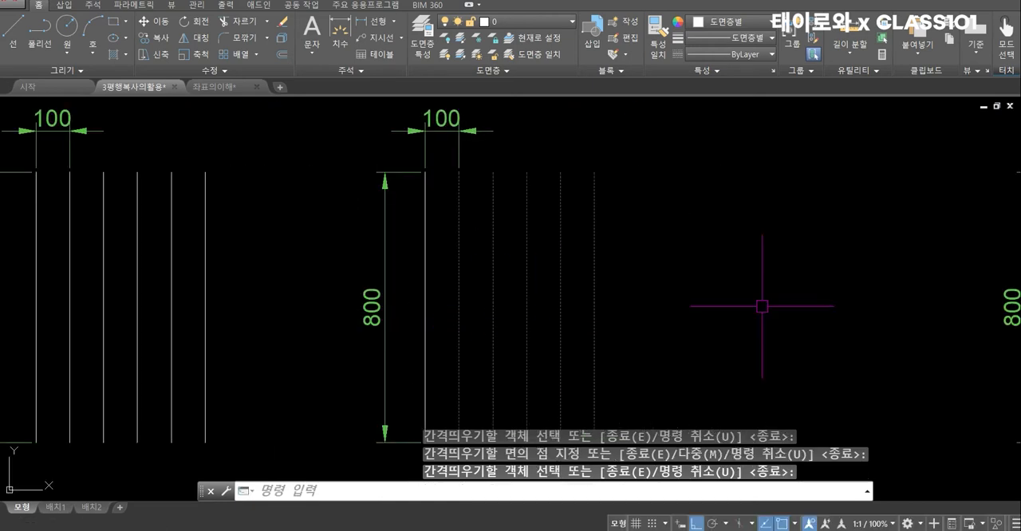
type("o")
key("Return")
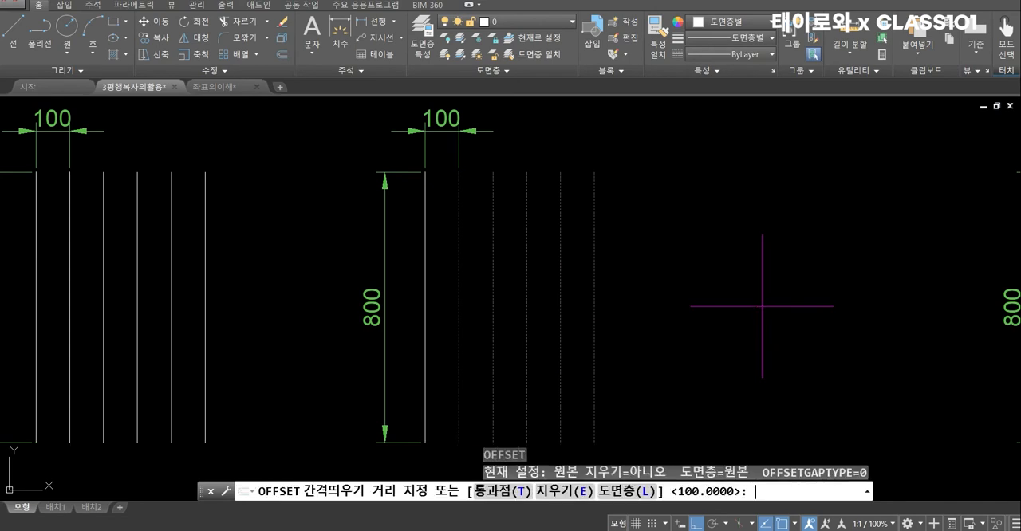
type("100")
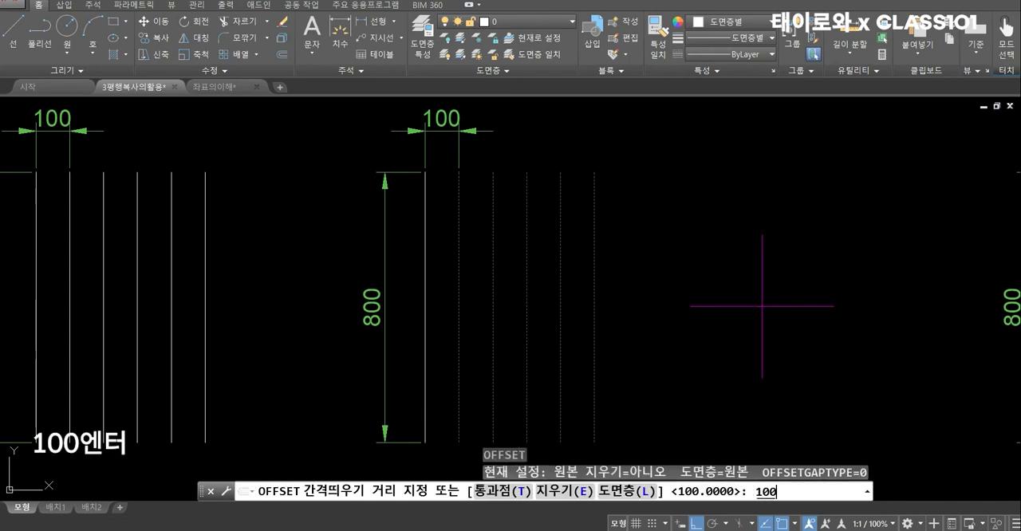
key("Return")
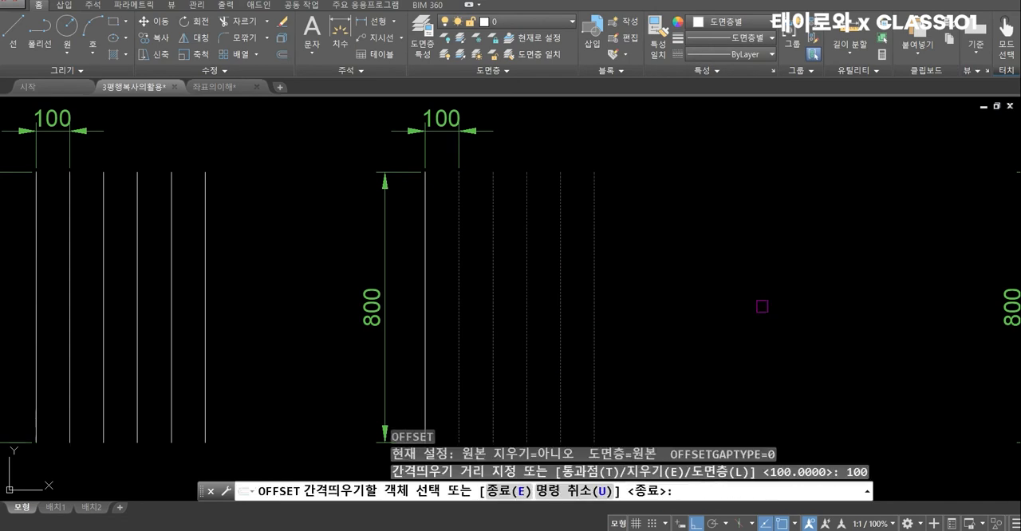
left_click(430, 312)
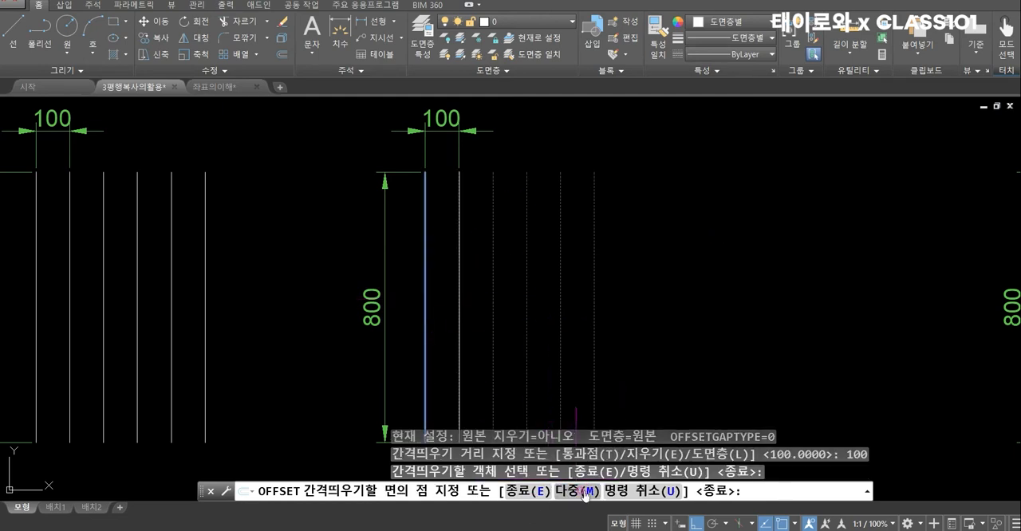
type("m")
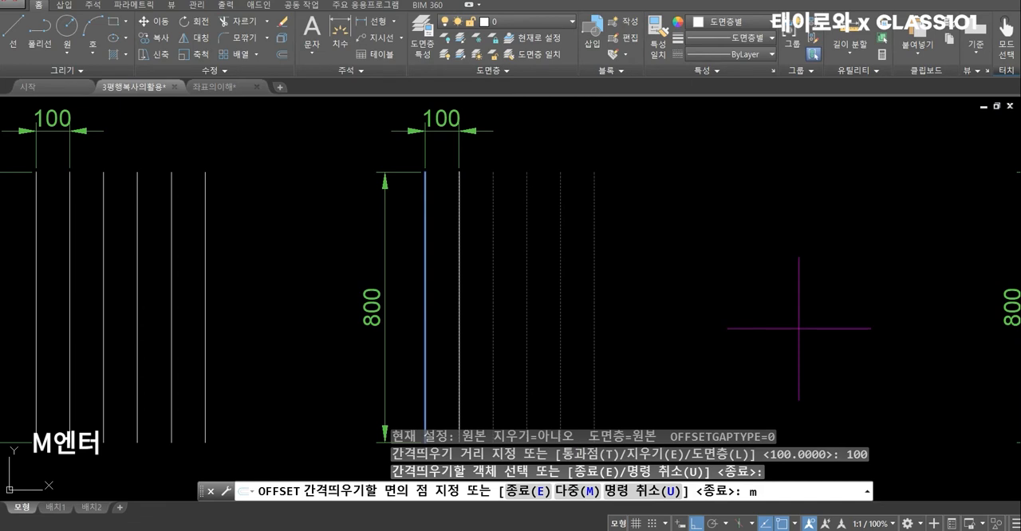
key("Return")
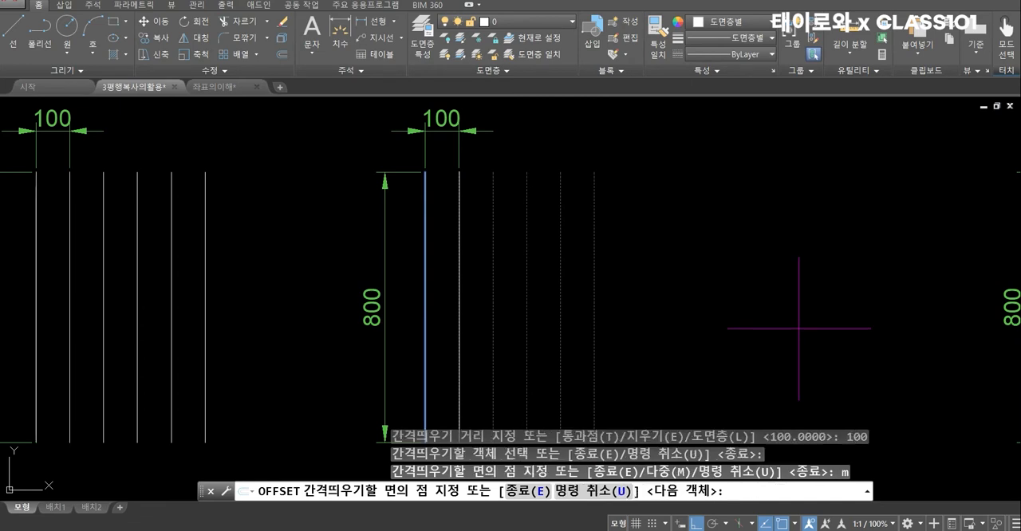
middle_click_drag(839, 315, 787, 296)
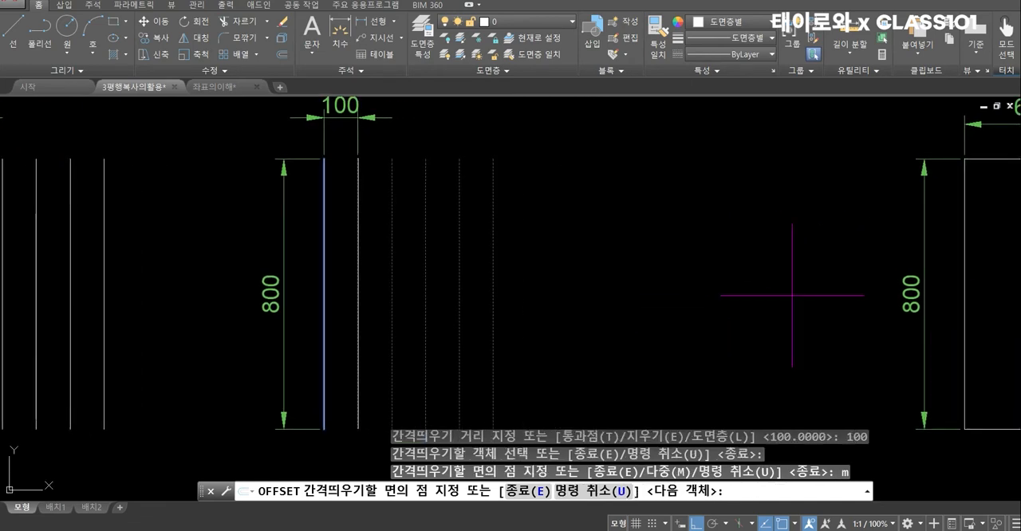
left_click(702, 330)
left_click(723, 331)
left_click(734, 332)
left_click(756, 332)
left_click(760, 332)
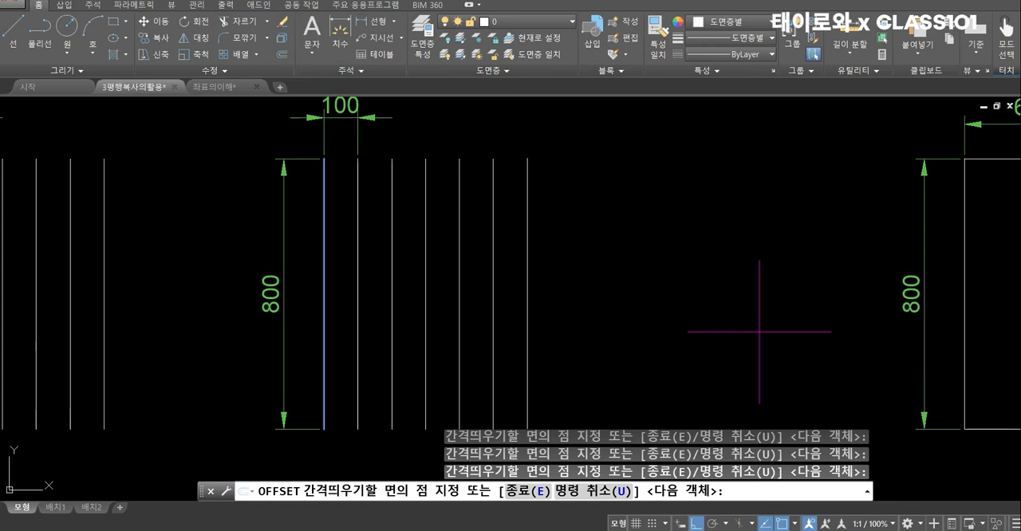
key("Return")
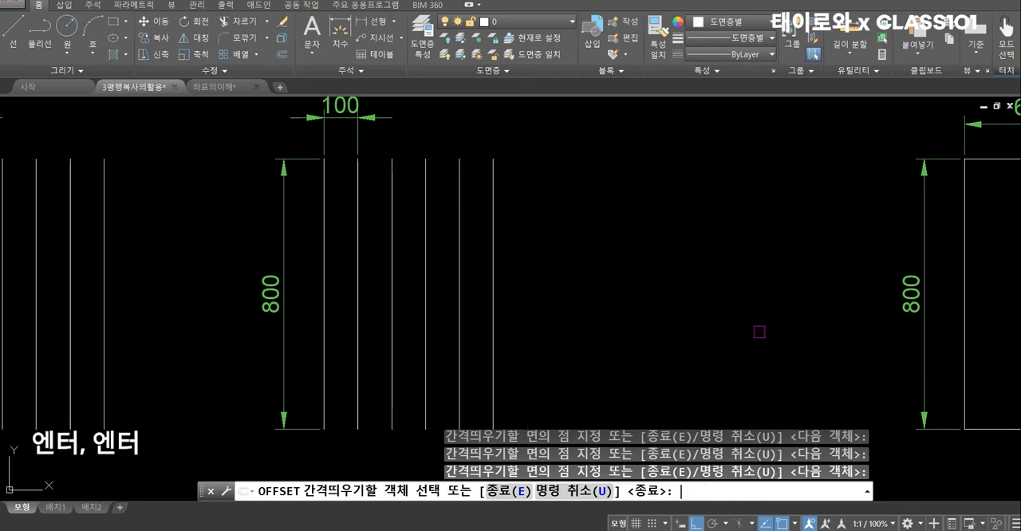
key("Return")
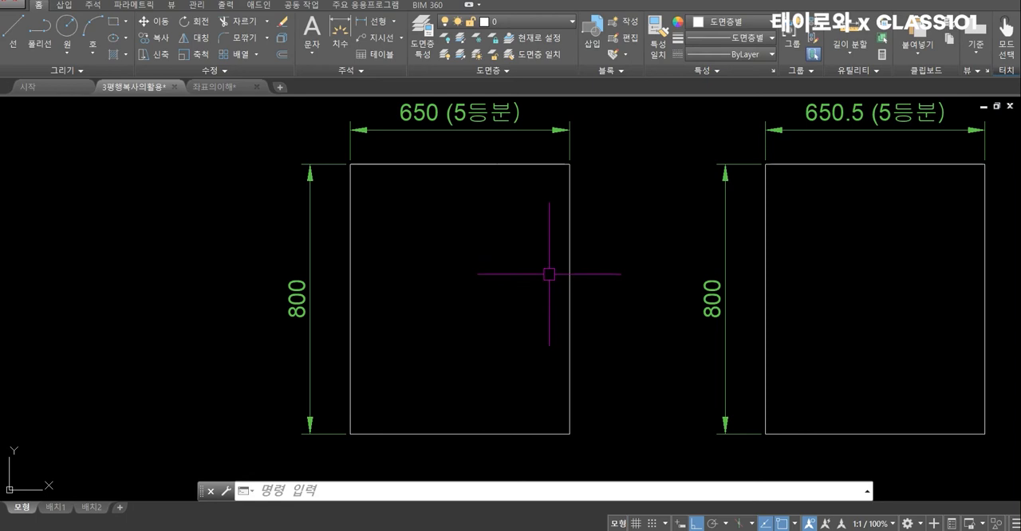
Offset the left edge of the 650-wide rectangle inward by 650/5
type("o")
key("Return")
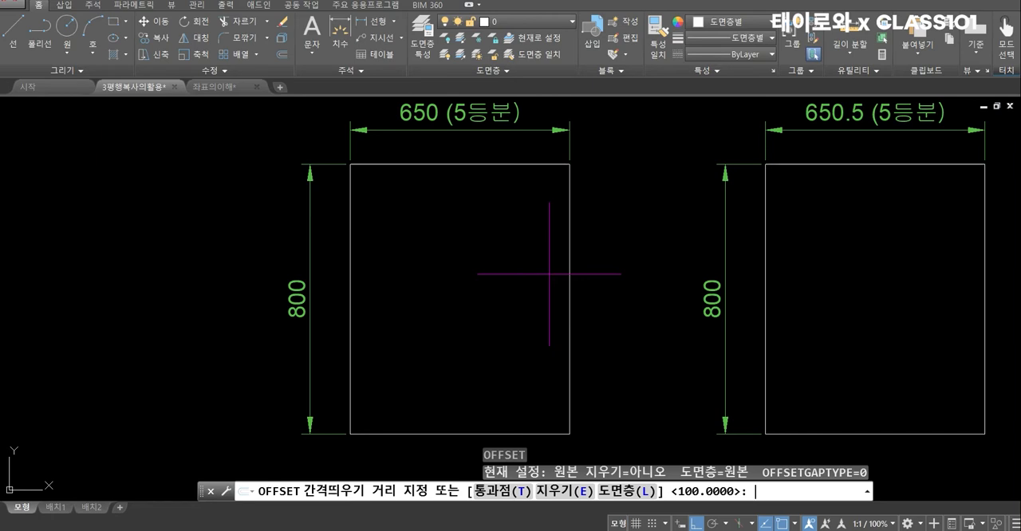
type("650")
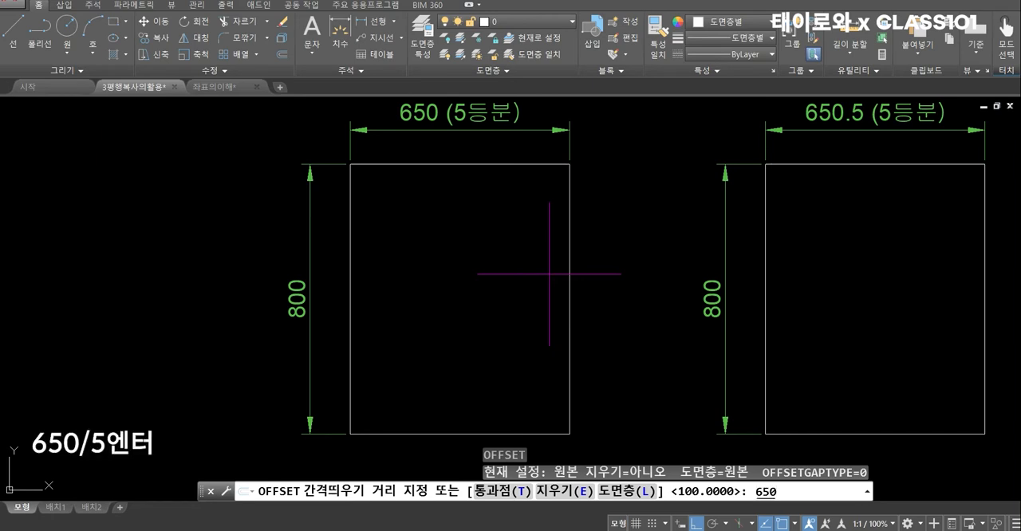
type("/5")
key("Return")
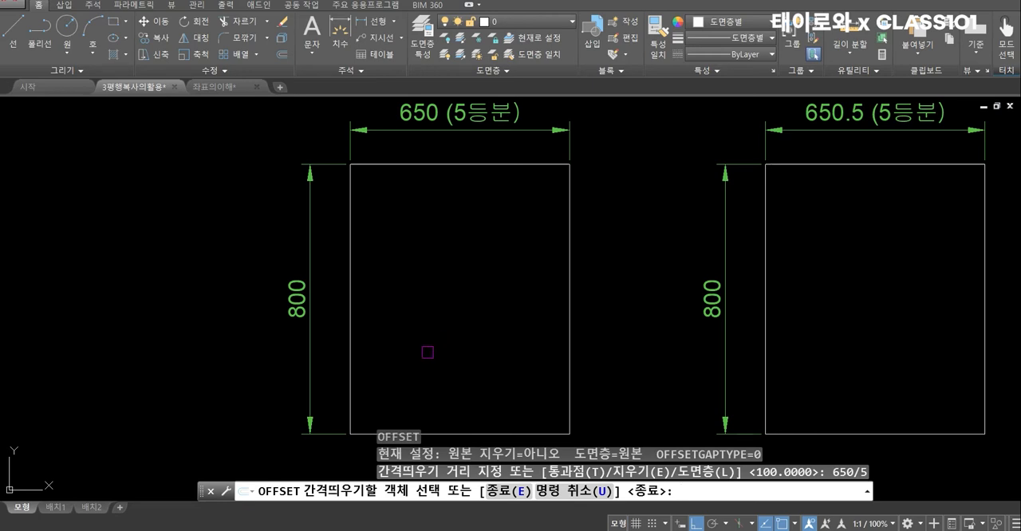
left_click(351, 322)
left_click(484, 247)
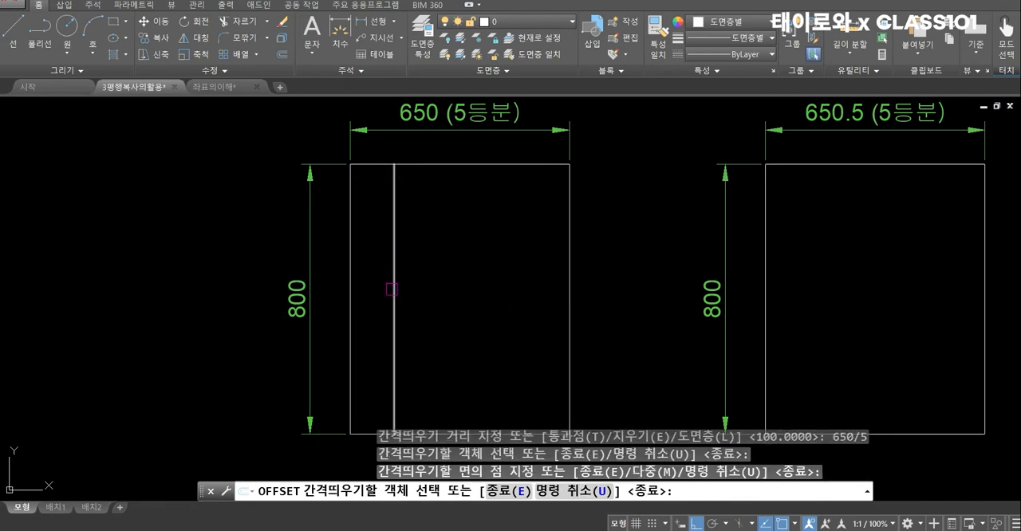
Offset each newest divider of the 650-wide rectangle rightward by the same distance to complete five equal parts
left_click(393, 289)
left_click(490, 239)
left_click(439, 292)
left_click(511, 271)
left_click(482, 275)
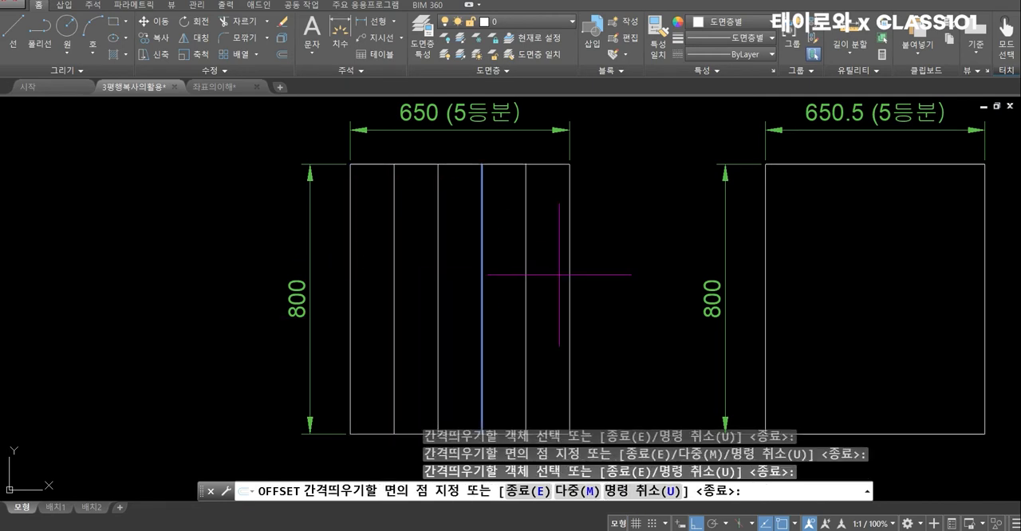
left_click(511, 223)
key("Return")
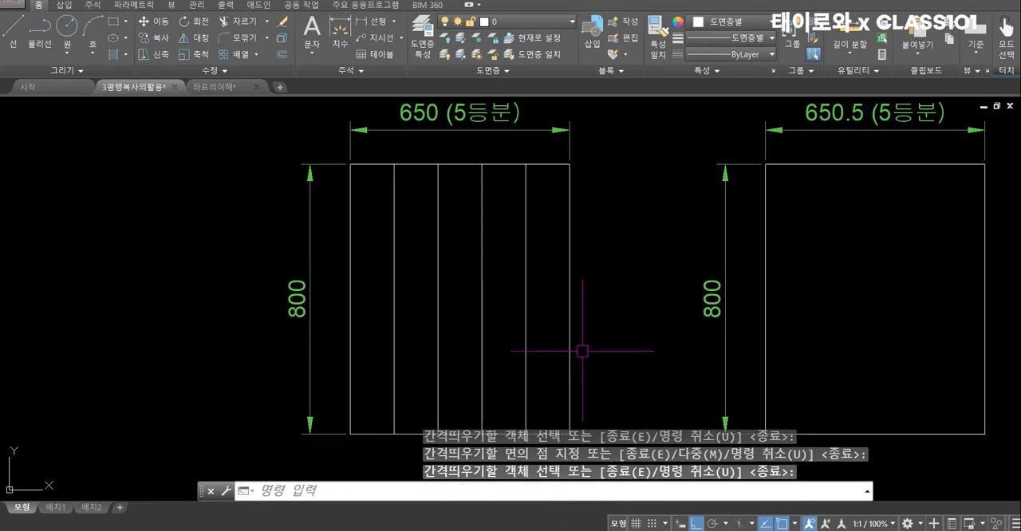
Measure the distance between the left edge and the first divider along the bottom edge of the 650-wide rectangle
middle_click_drag(615, 372, 609, 367)
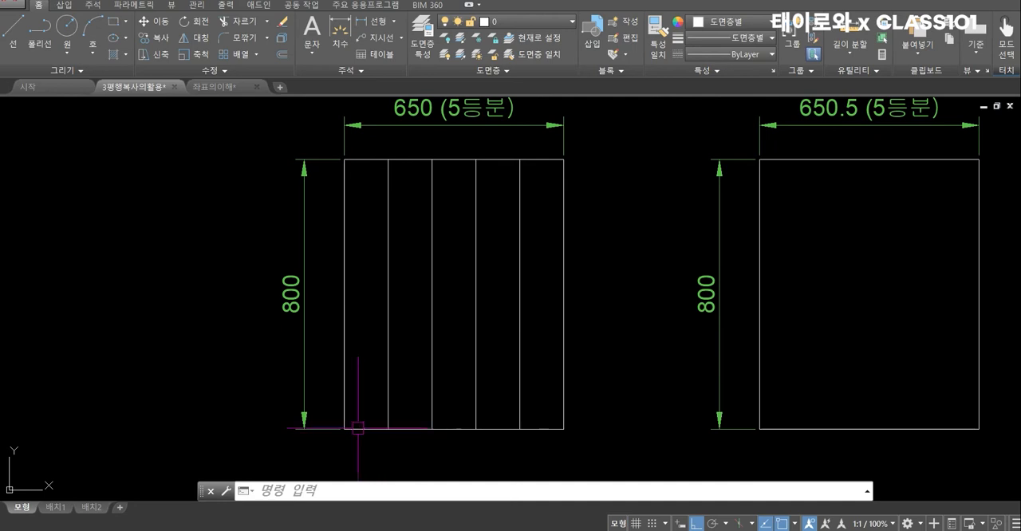
type("di")
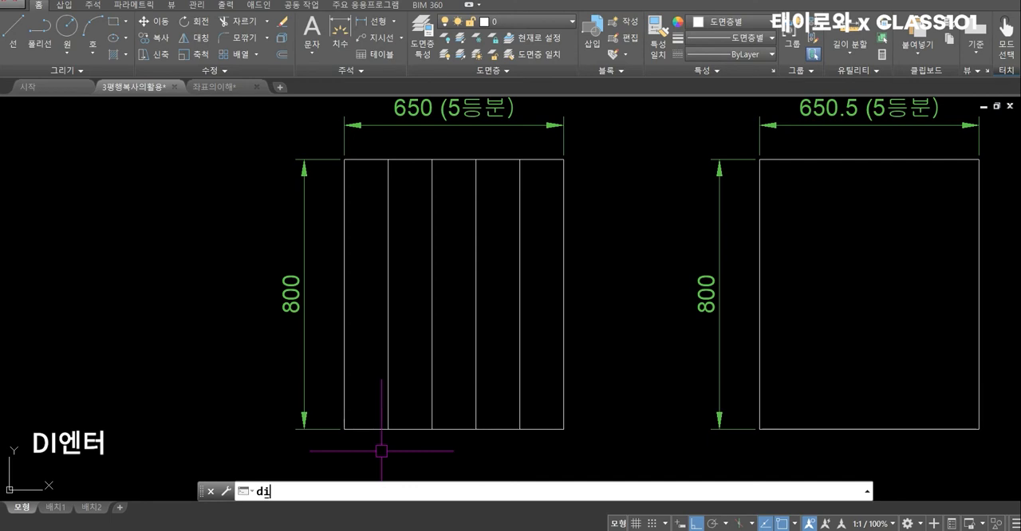
key("Return")
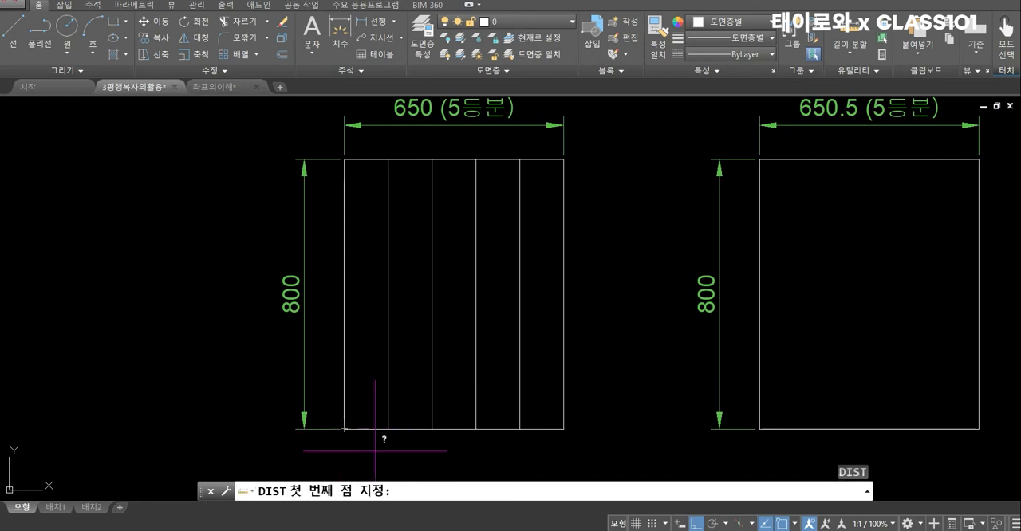
scroll(375, 446, "up", 2)
left_click(325, 416)
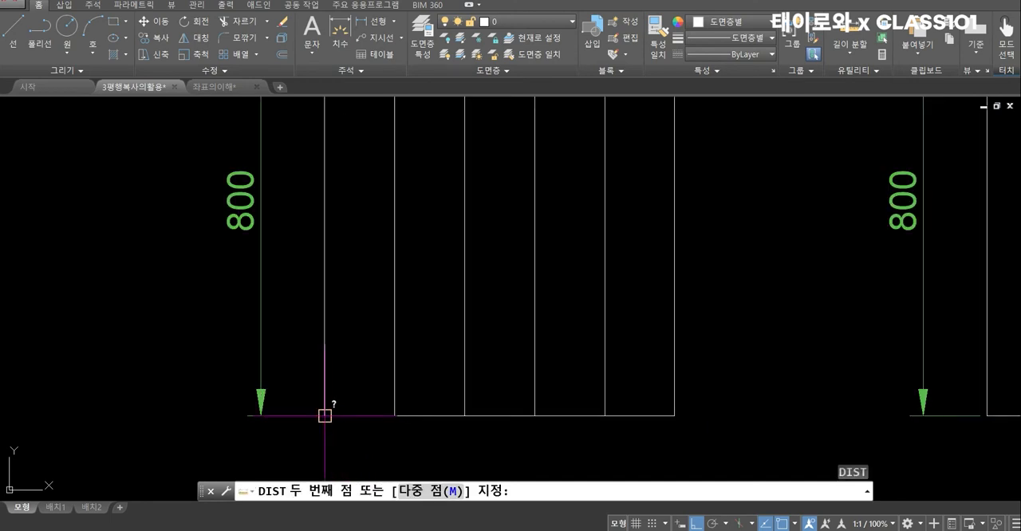
left_click(395, 415)
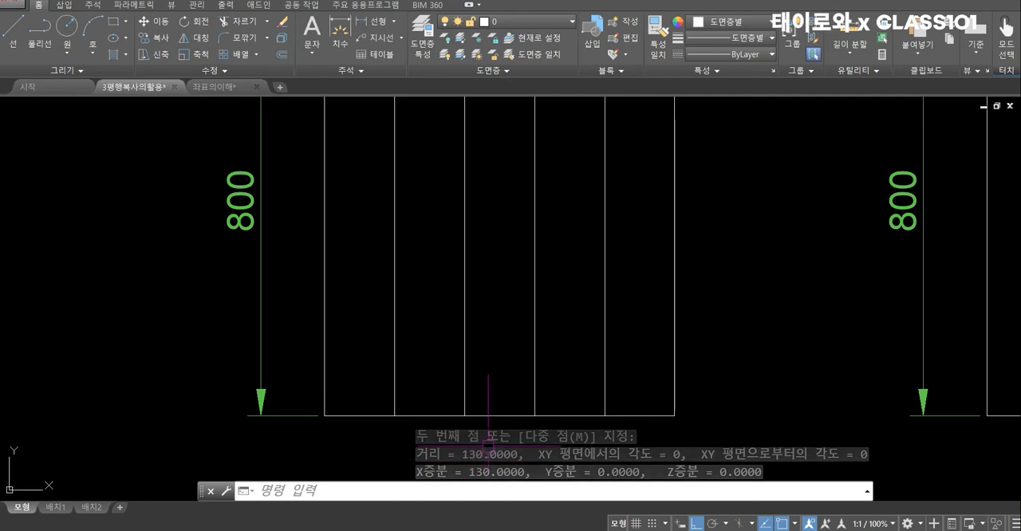
scroll(356, 339, "down", 4)
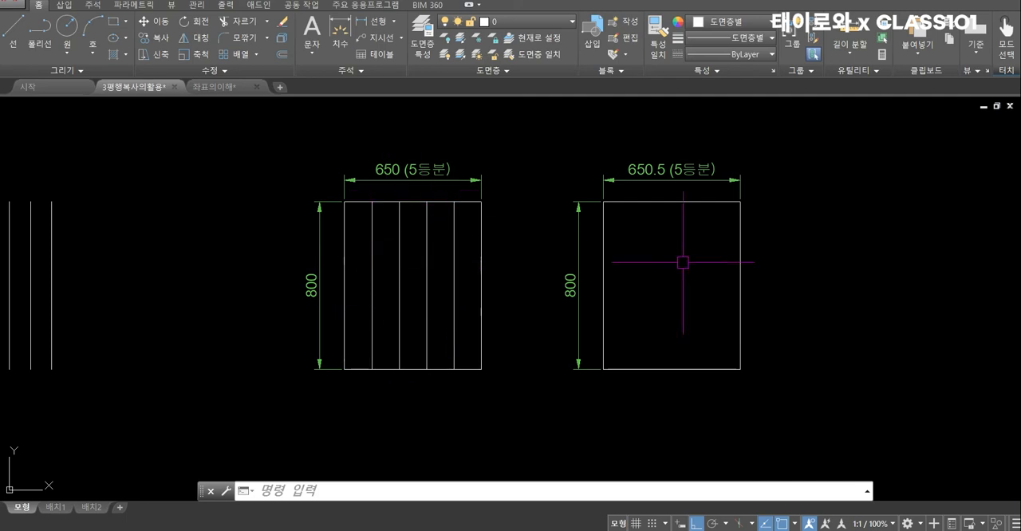
middle_click_drag(684, 258, 608, 288)
scroll(611, 264, "up", 1)
scroll(611, 264, "up", 1)
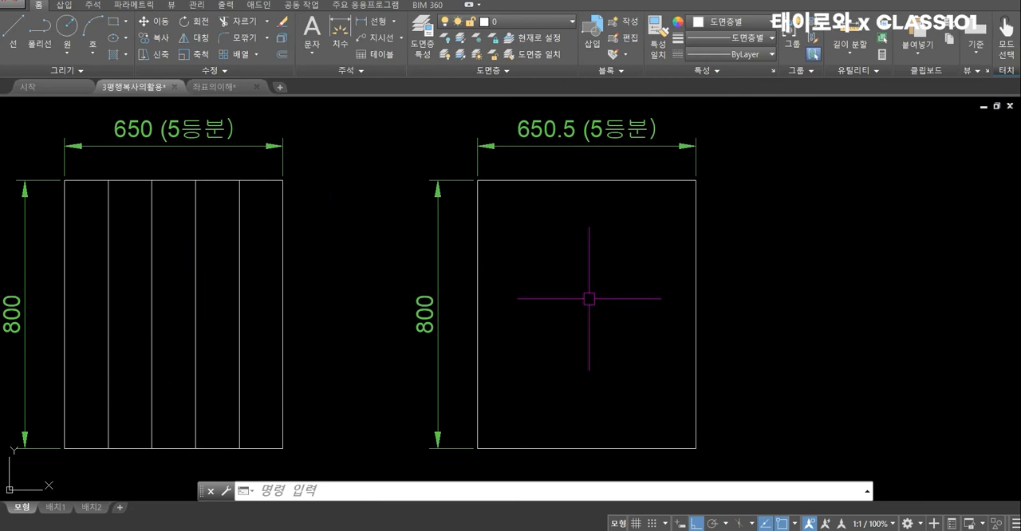
Start Offset for the 650.5-wide rectangle and try entering 650.5/5 directly as the distance
type("o")
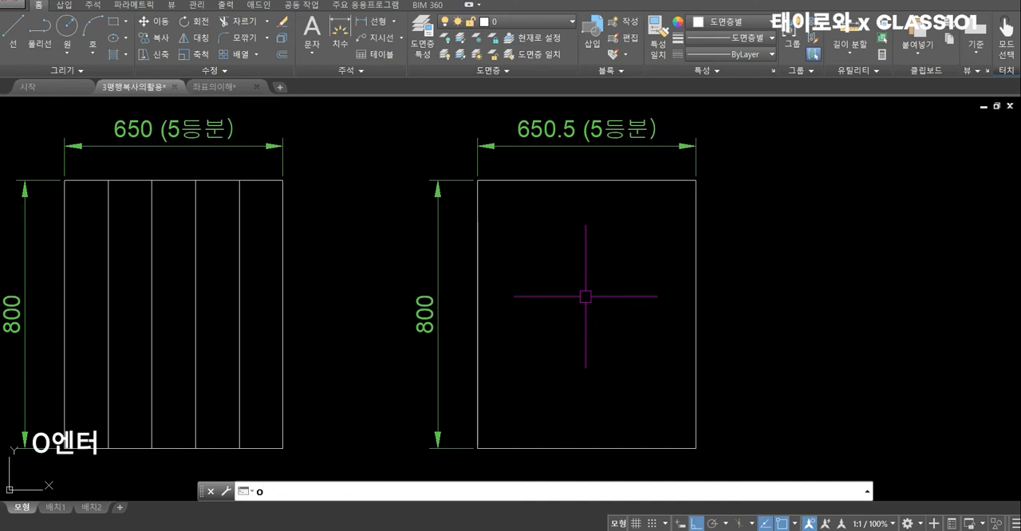
key("Return")
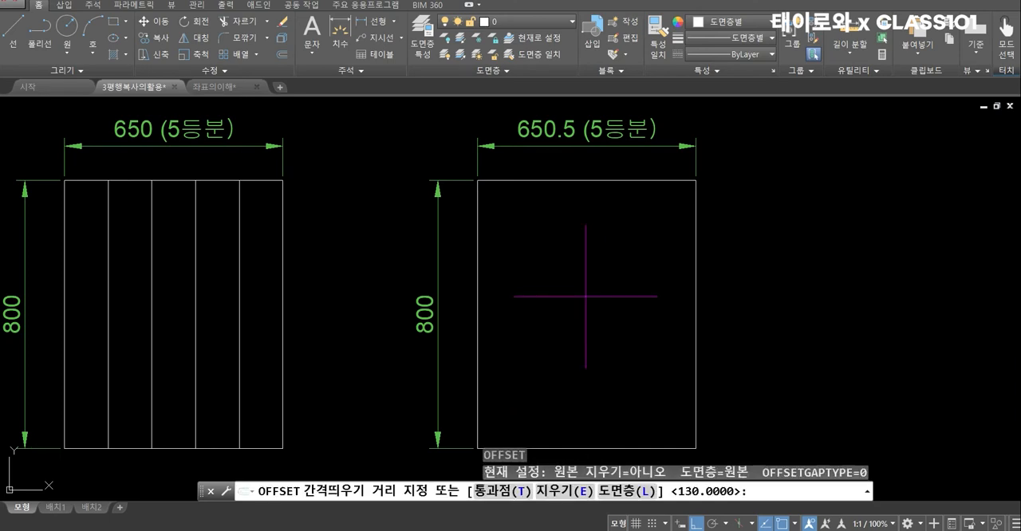
type("650")
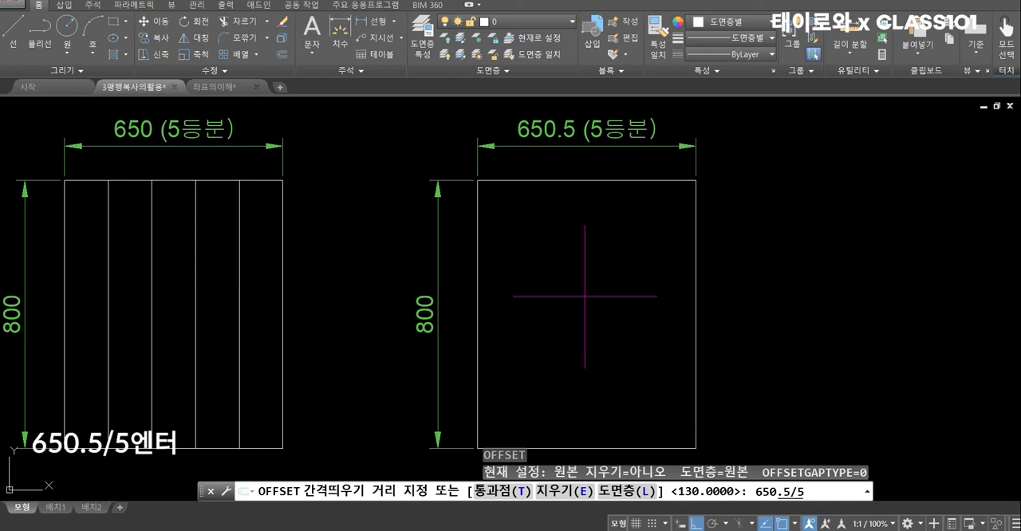
type(".5/5")
key("Return")
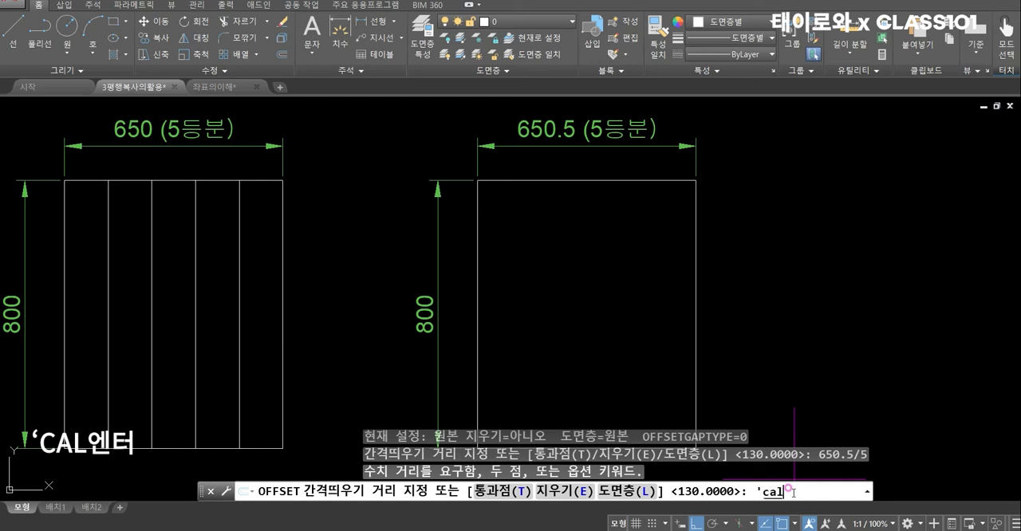
Supply the Offset distance by evaluating 650.5/5 with the transparent 'CAL command
key("Return")
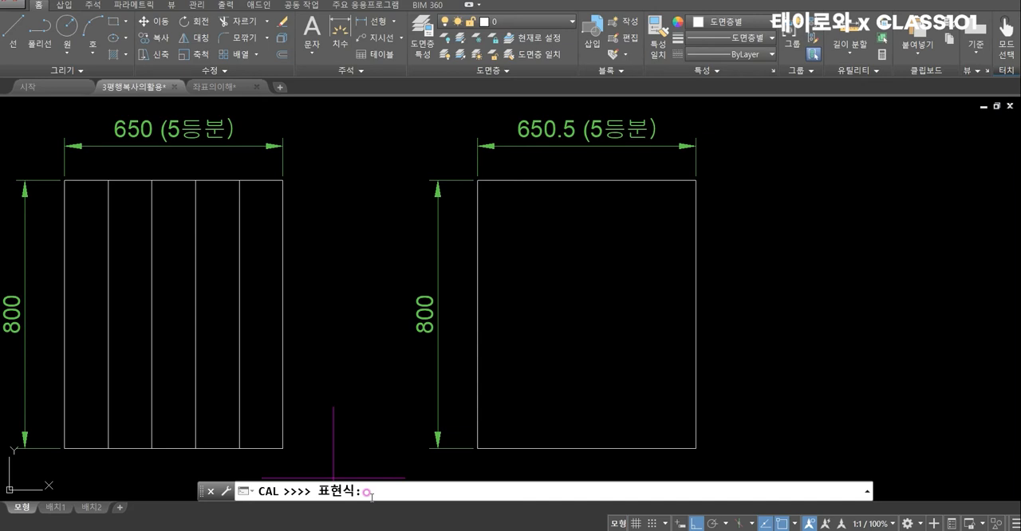
type("650")
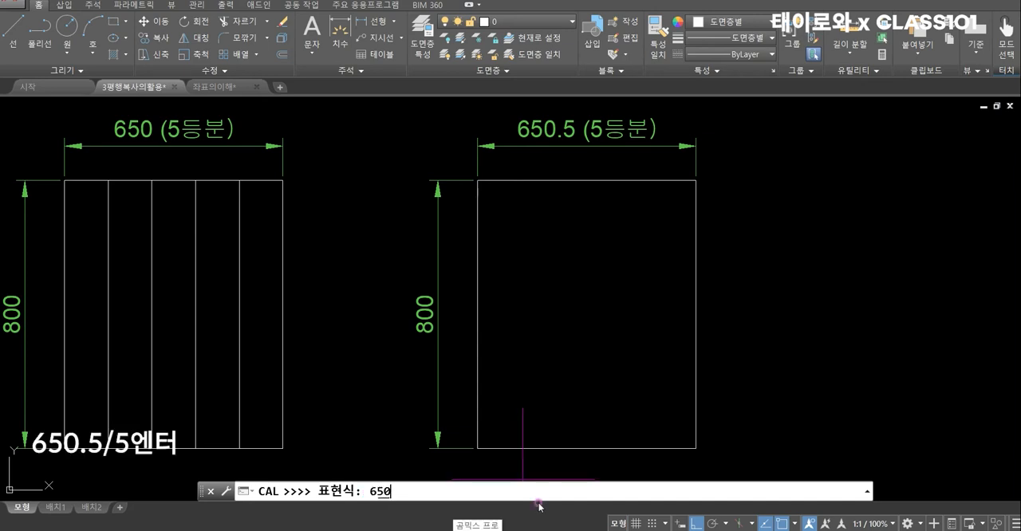
key("BackSpace")
key("BackSpace")
key("BackSpace")
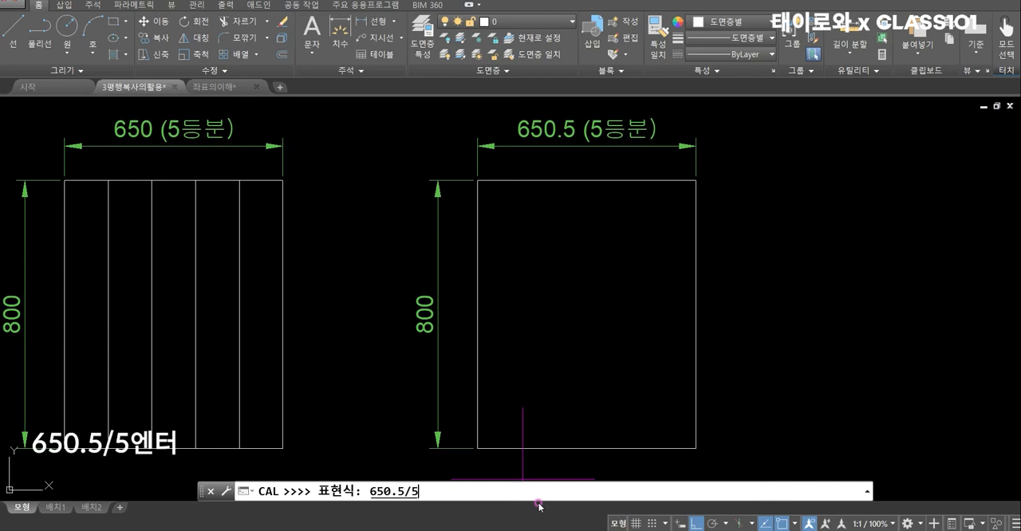
key("Return")
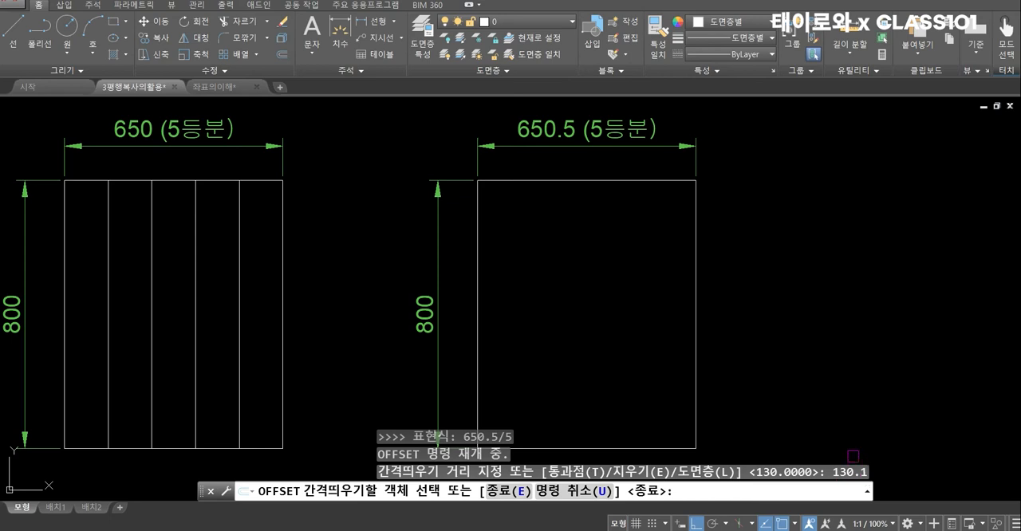
Offset the left edge of the 650.5-wide rectangle inward, and each newest divider rightward, to complete five equal parts
left_click(478, 323)
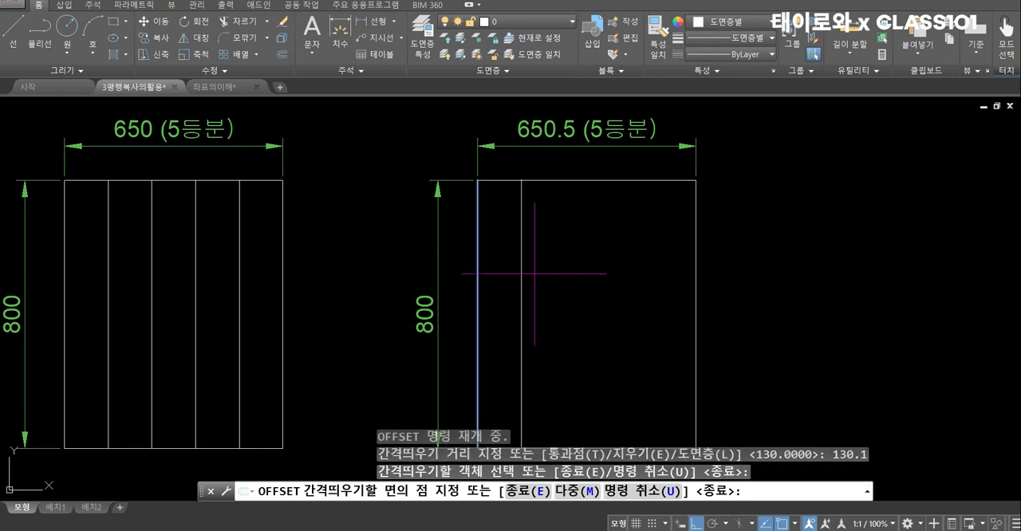
left_click(576, 333)
left_click(523, 353)
left_click(587, 367)
left_click(567, 373)
left_click(638, 373)
left_click(610, 387)
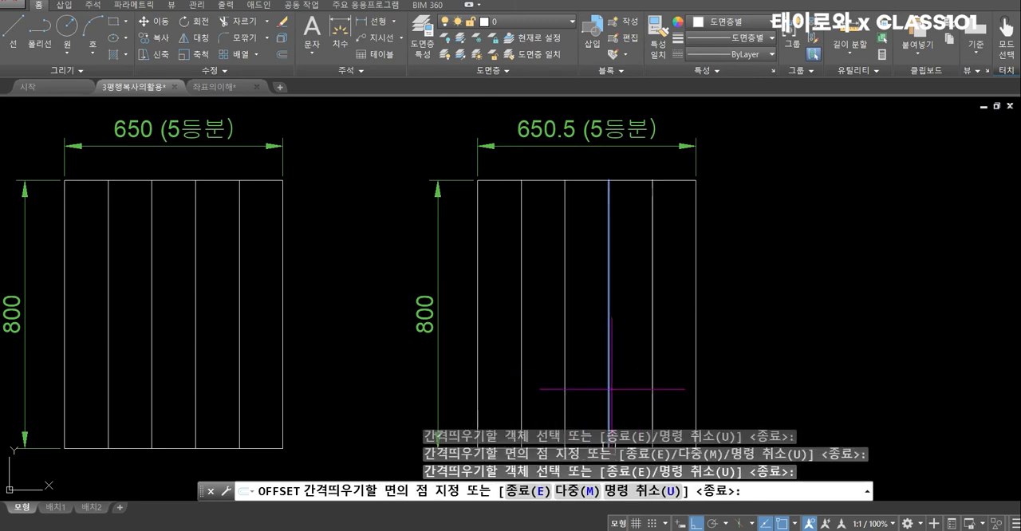
left_click(681, 373)
key("Return")
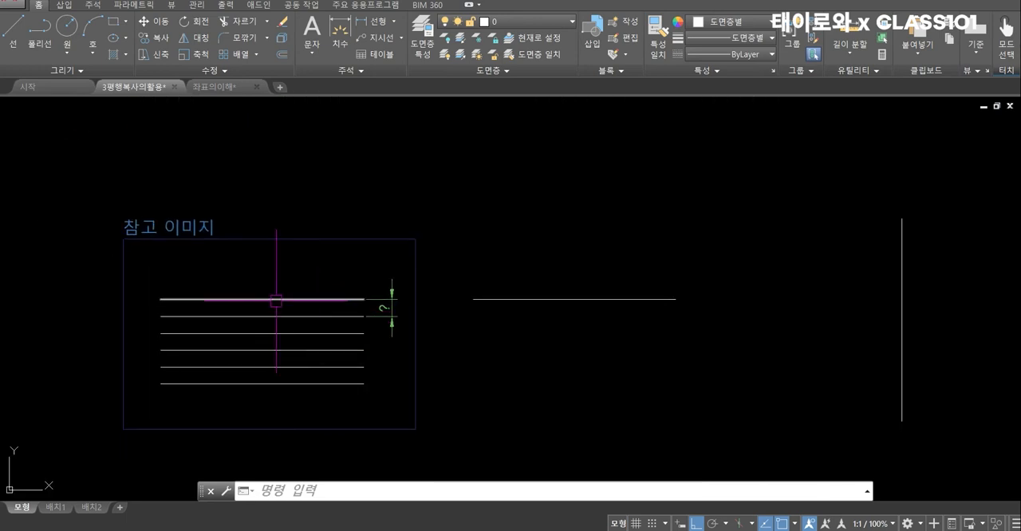
Set the Offset distance by picking the right endpoints of the first and second horizontal lines in the reference image
scroll(347, 308, "up", 2)
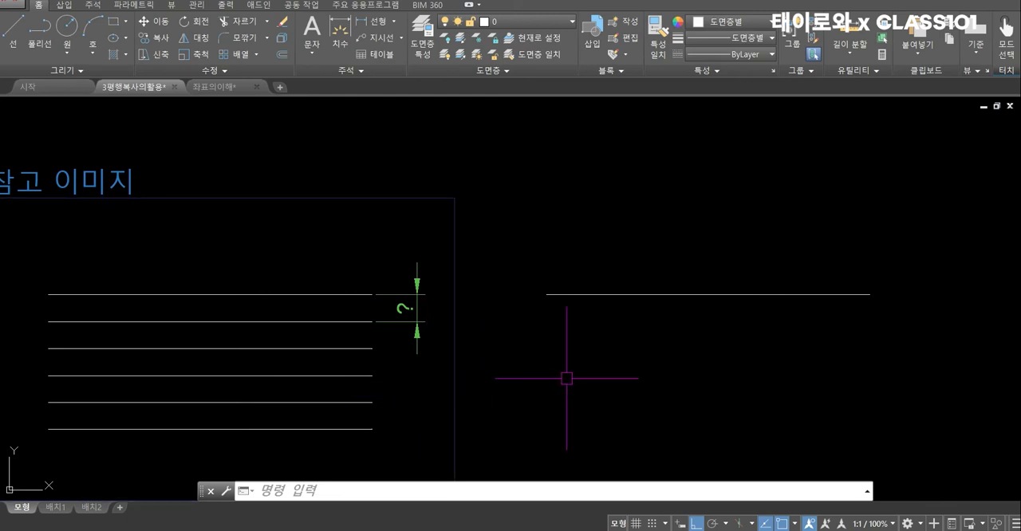
type("o")
key("Return")
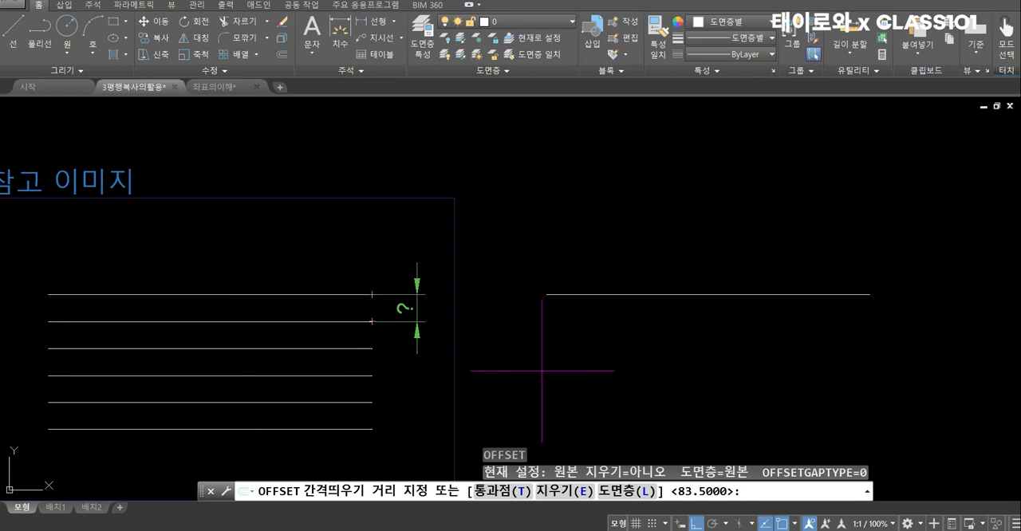
scroll(503, 361, "up", 2)
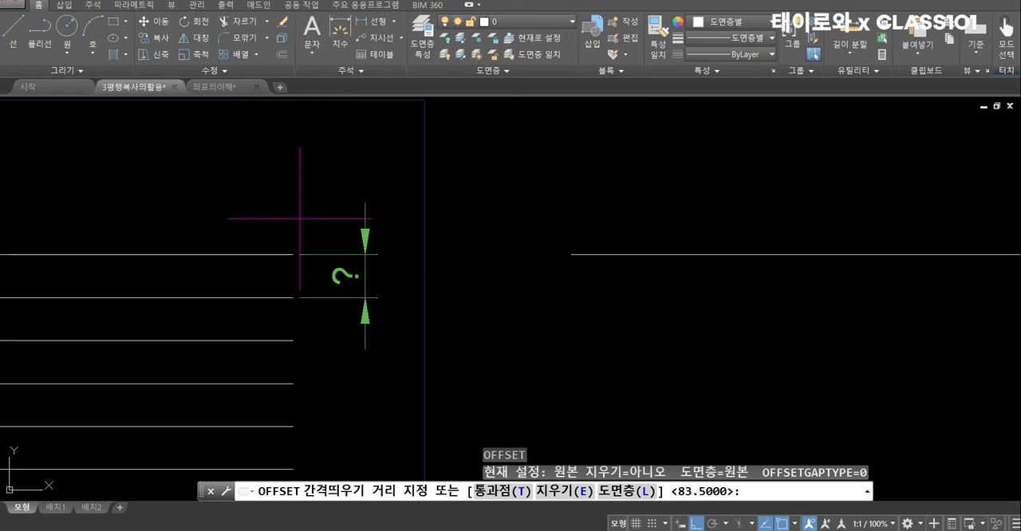
scroll(371, 282, "up", 2)
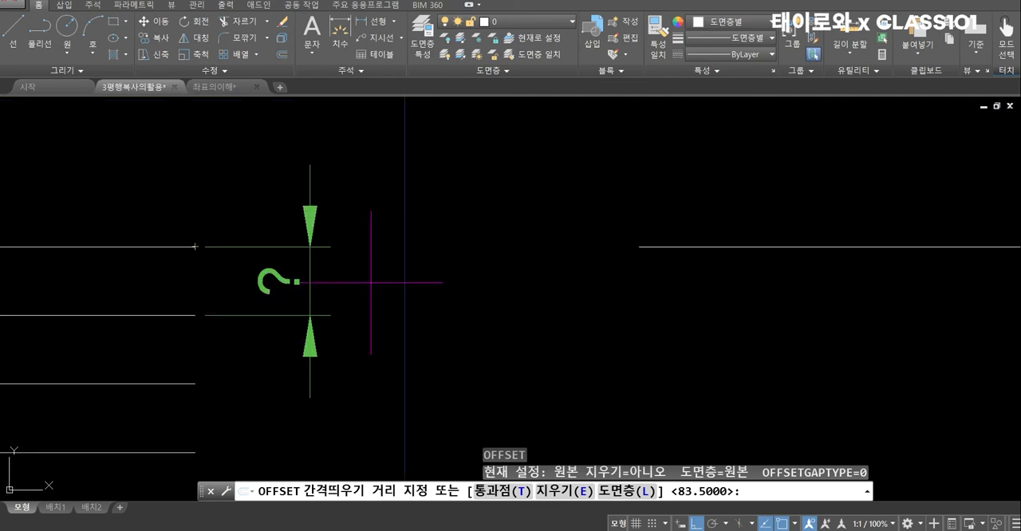
left_click(195, 246)
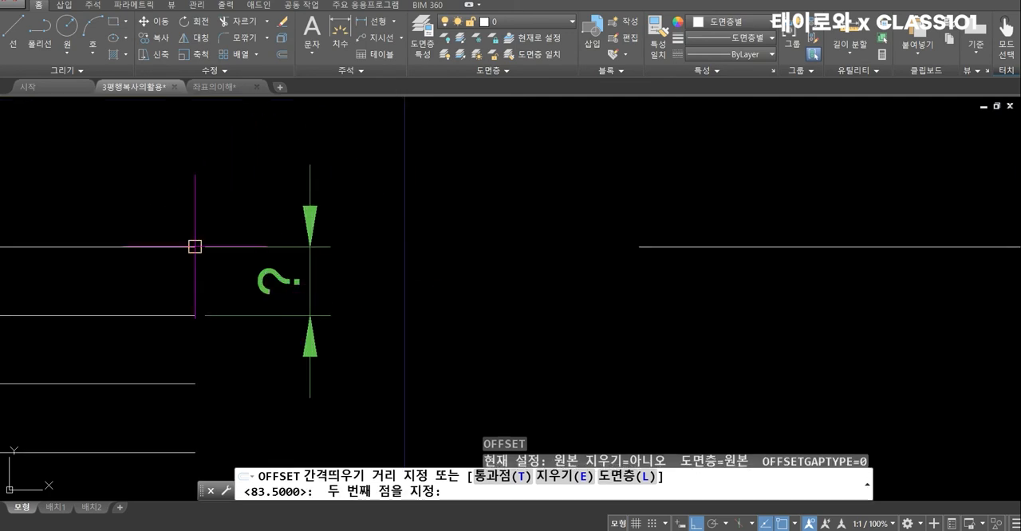
left_click(194, 315)
left_click(212, 310)
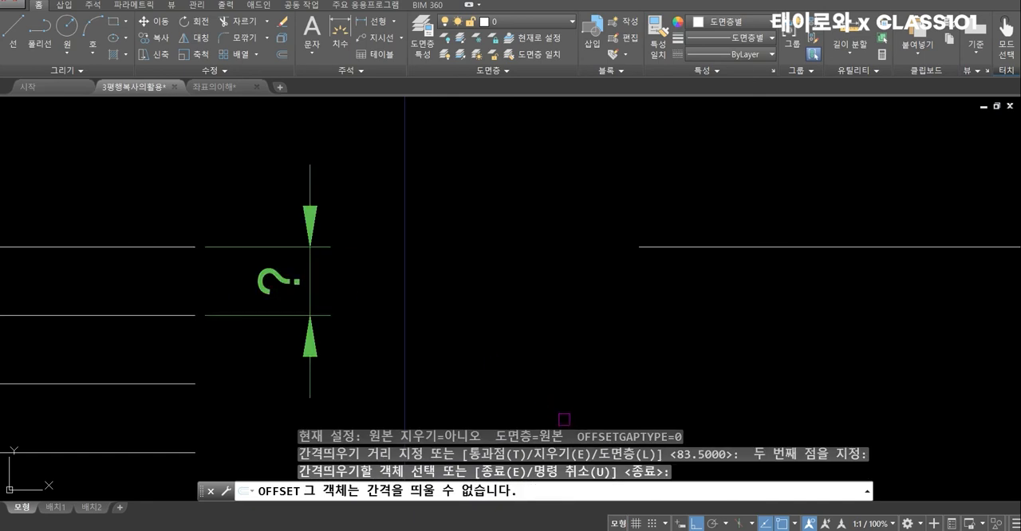
Offset the single horizontal line beside the reference image downward five times at the picked spacing, each time from the newest copy
scroll(490, 364, "down", 4)
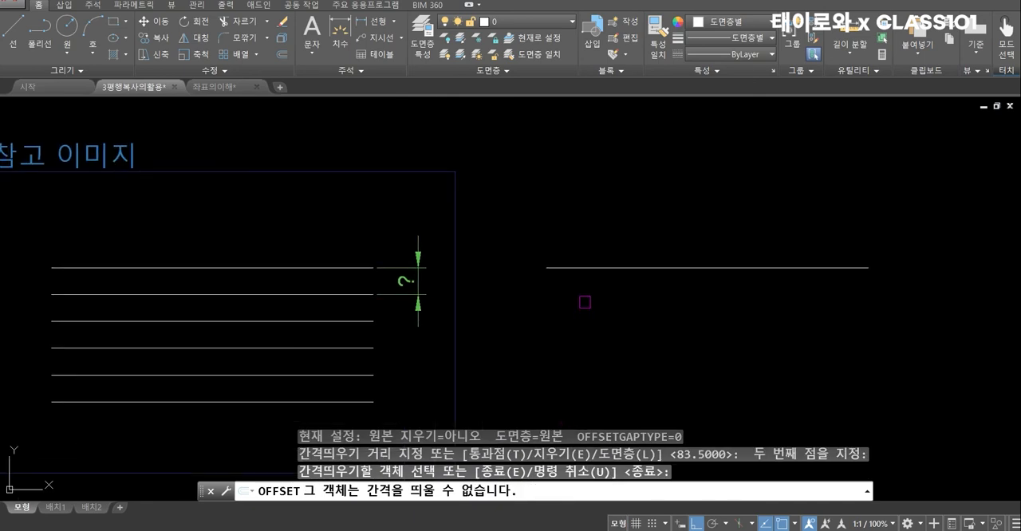
left_click(597, 269)
left_click(536, 351)
left_click(526, 295)
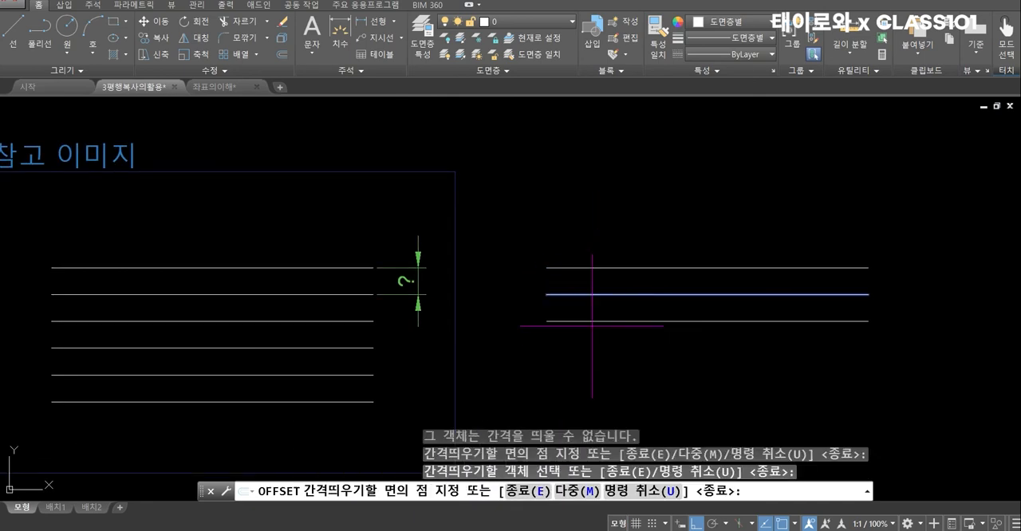
left_click(593, 316)
left_click(593, 322)
left_click(608, 355)
left_click(607, 348)
left_click(605, 382)
left_click(599, 375)
left_click(604, 408)
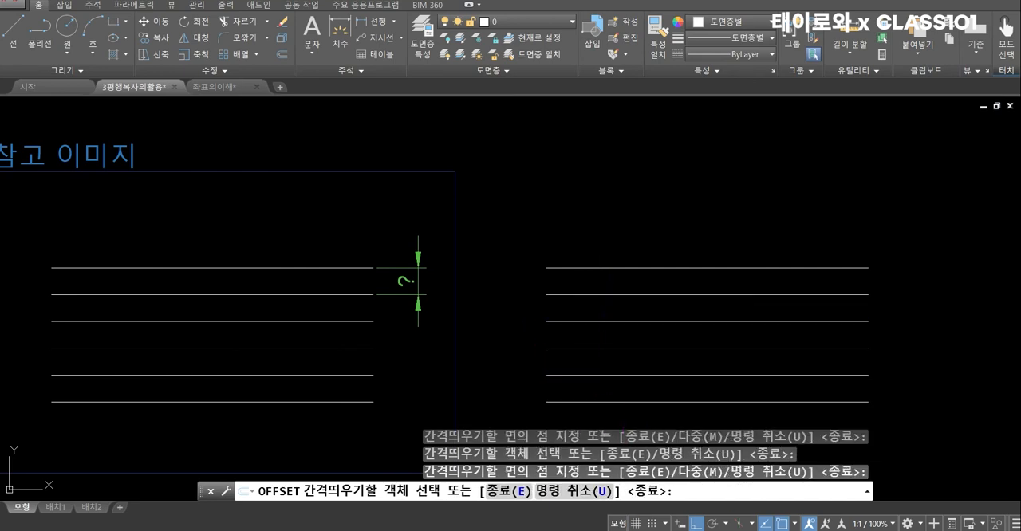
key("Return")
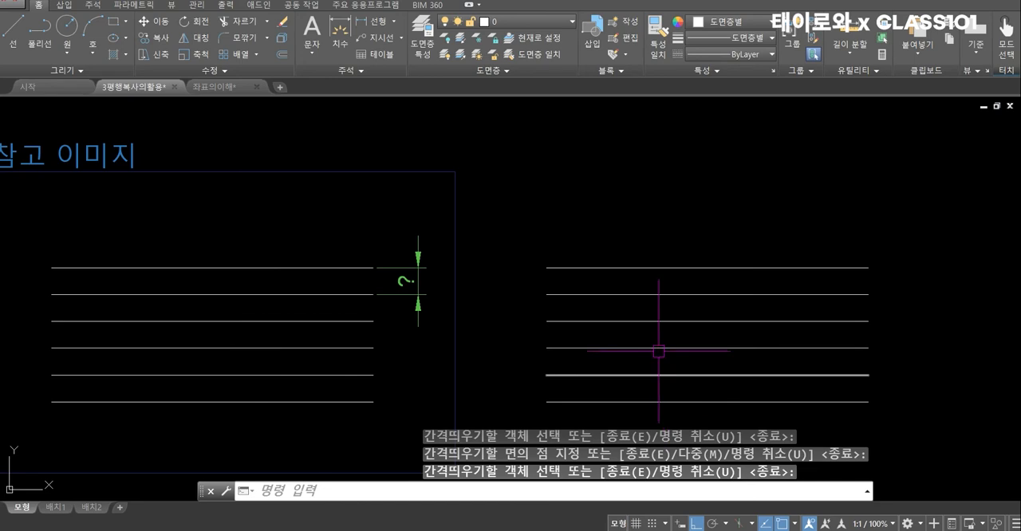
Set a new Offset distance by picking the right endpoints of the fourth and fifth reference lines
scroll(657, 354, "down", 2)
middle_click_drag(798, 338, 486, 320)
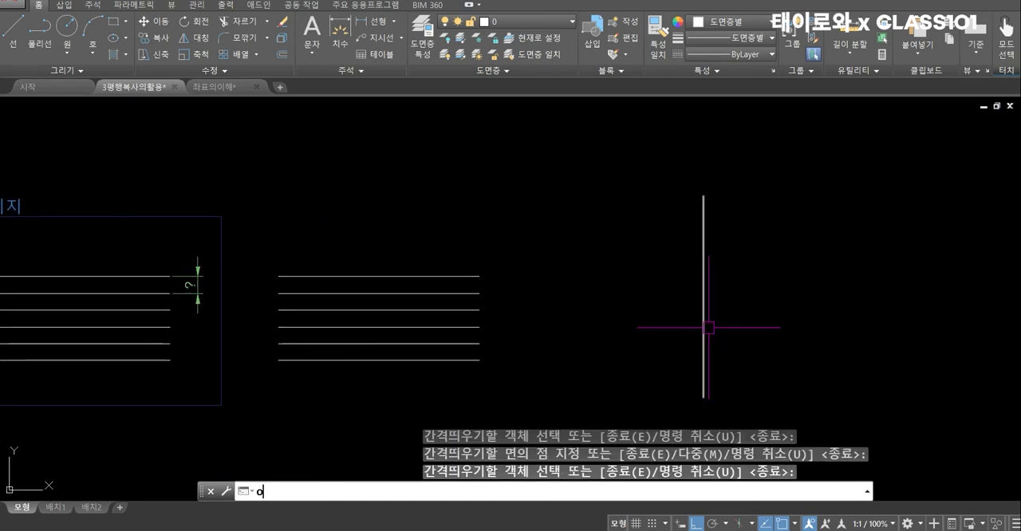
key("Return")
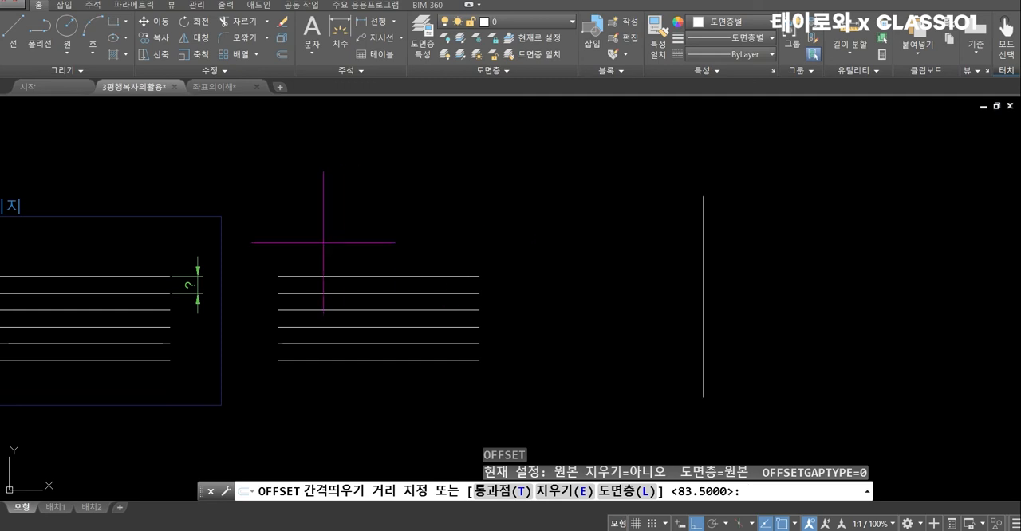
scroll(168, 323, "up", 2)
left_click(164, 324)
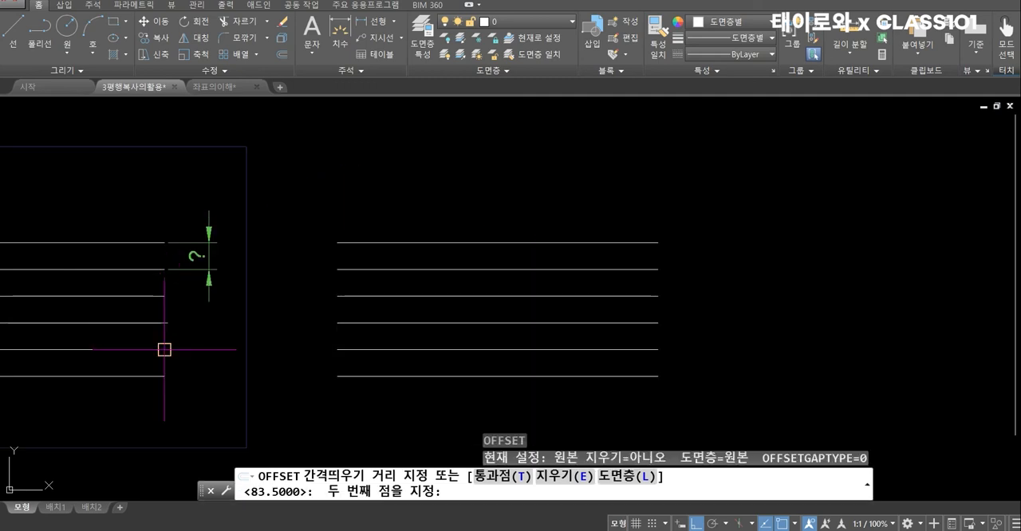
left_click(164, 349)
Offset the single vertical line rightward six times at the picked spacing, each time from the newest copy
scroll(748, 292, "down", 3)
scroll(374, 298, "up", 3)
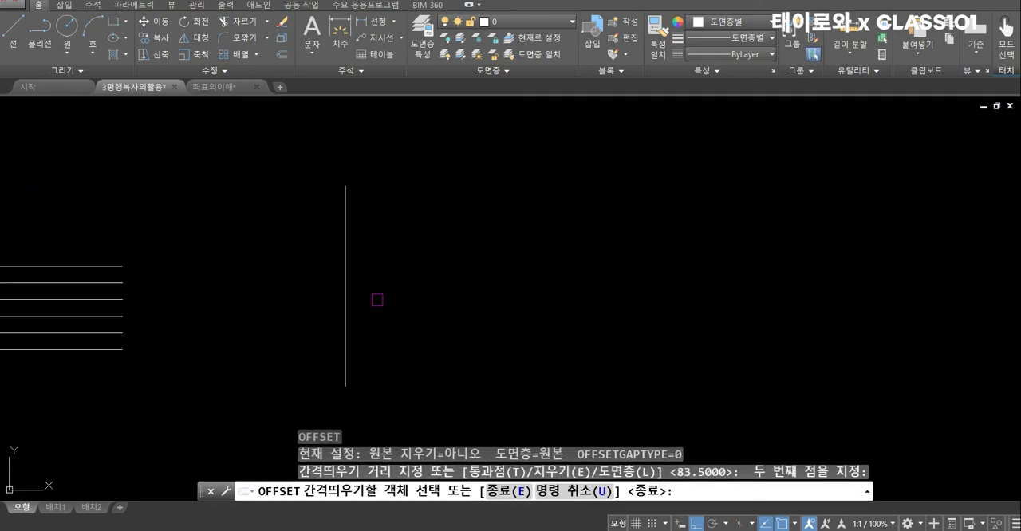
left_click(344, 307)
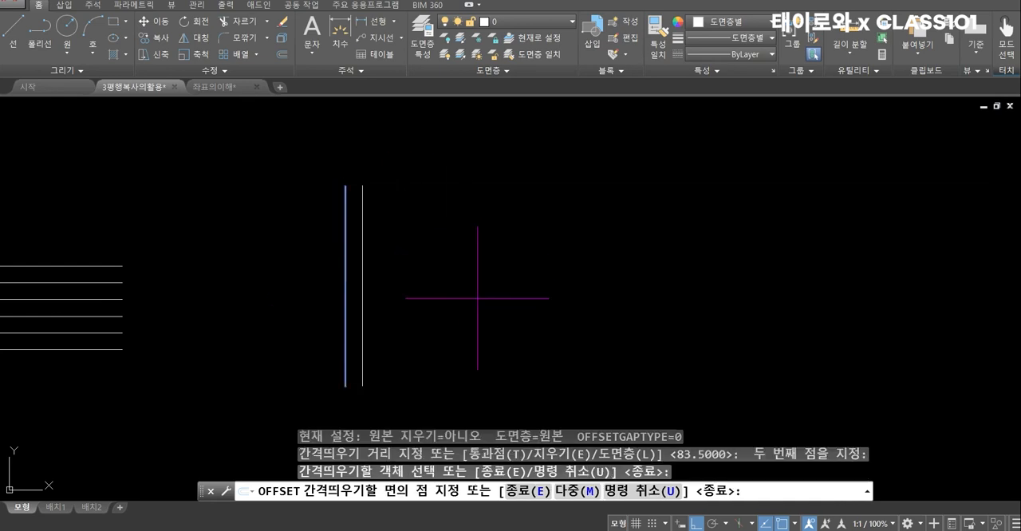
left_click(471, 264)
left_click(363, 312)
left_click(420, 312)
left_click(378, 316)
left_click(423, 330)
left_click(397, 342)
left_click(425, 348)
left_click(413, 348)
left_click(432, 350)
left_click(429, 354)
left_click(483, 353)
key("Return")
Offset the horizontal line beyond the vertical group downward once, by a distance of about 23 picked between two points in empty space
scroll(492, 231, "up", 2)
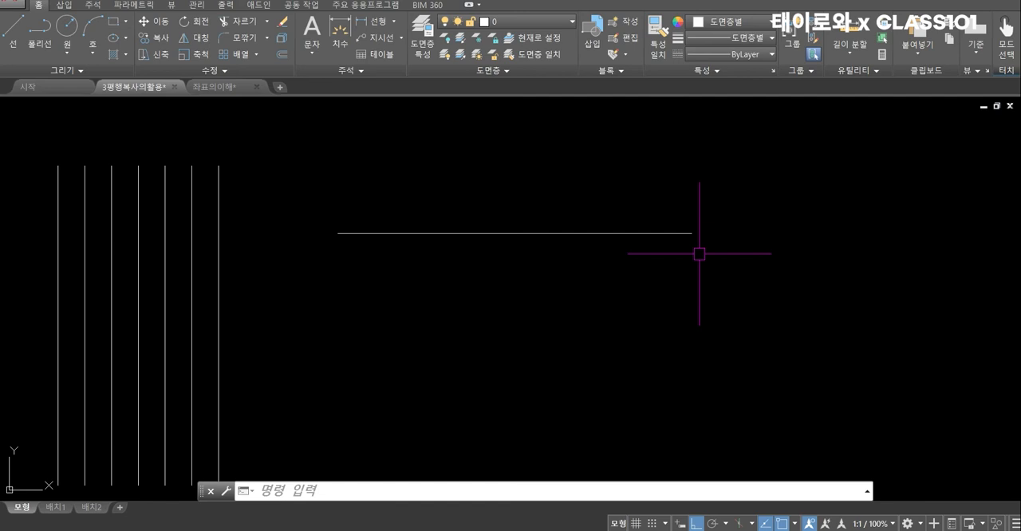
type("o")
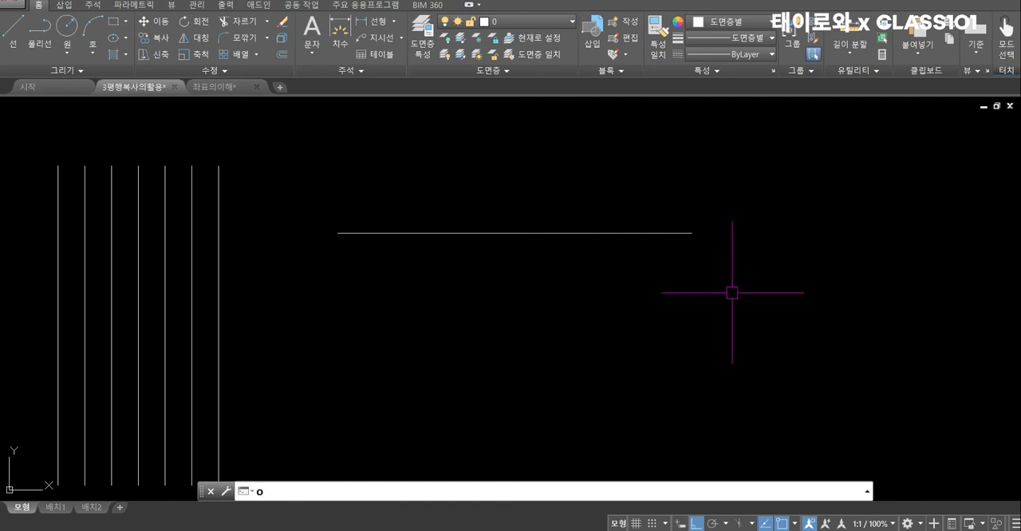
key("Return")
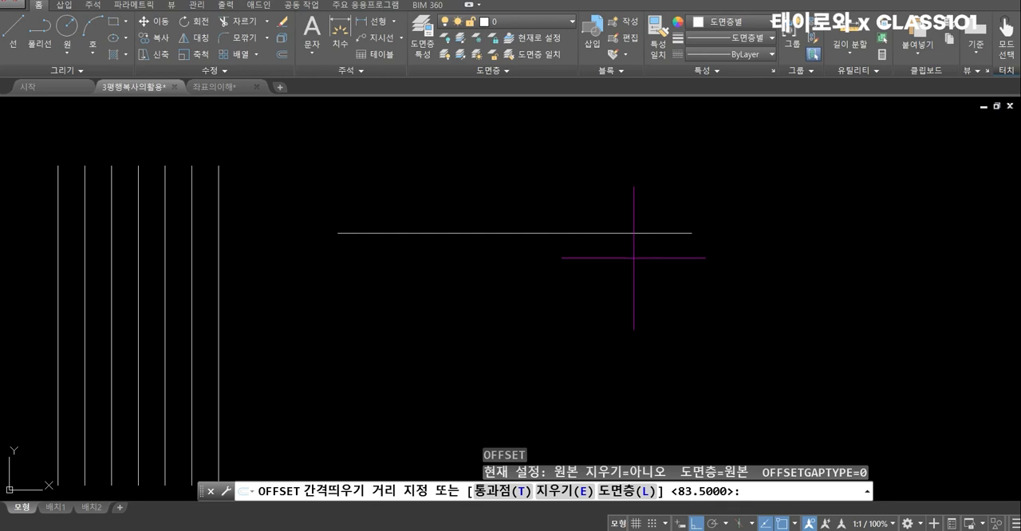
scroll(715, 247, "up", 2)
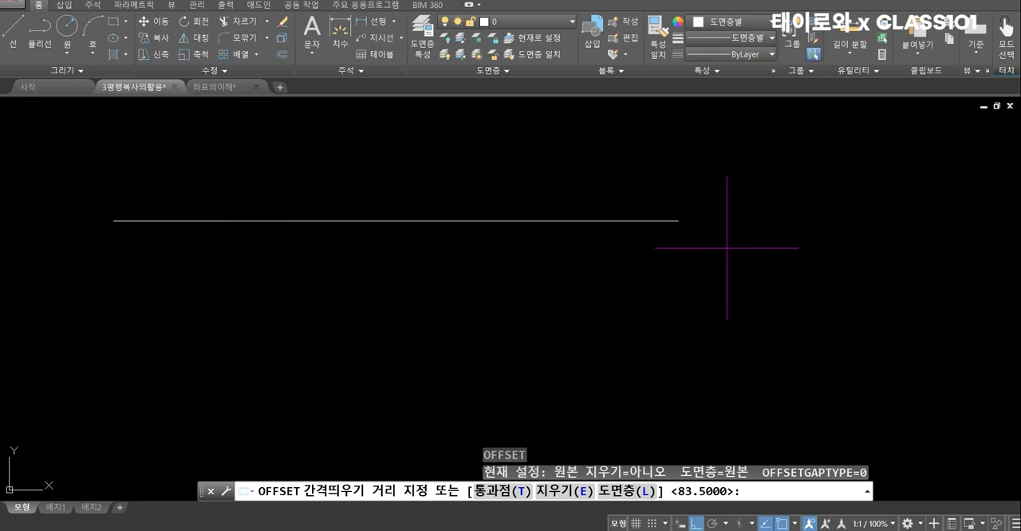
left_click(727, 250)
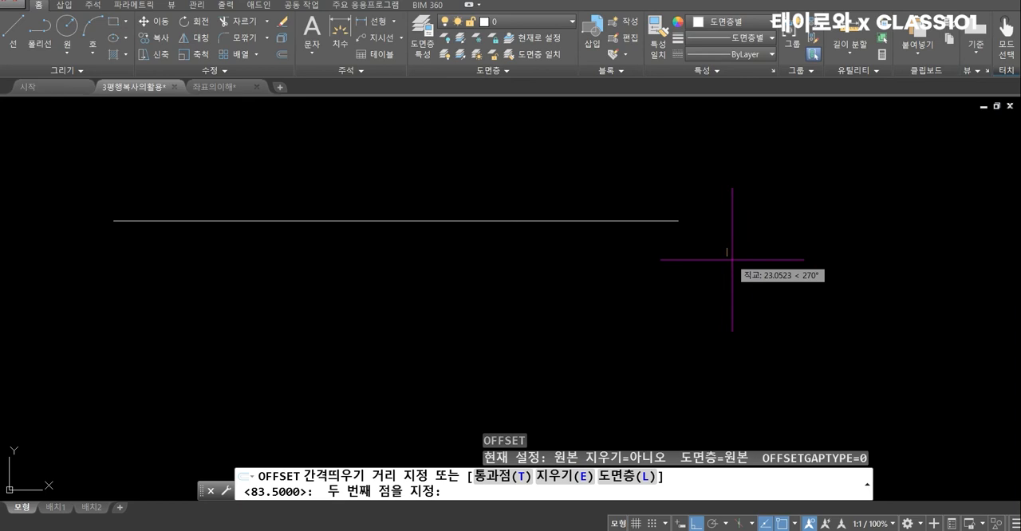
left_click(731, 260)
left_click(547, 217)
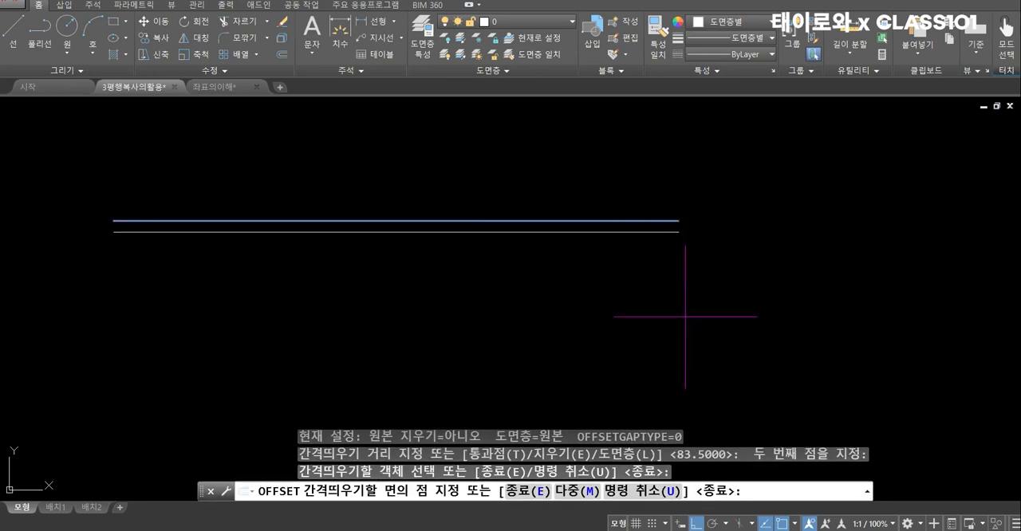
left_click(678, 325)
key("Return")
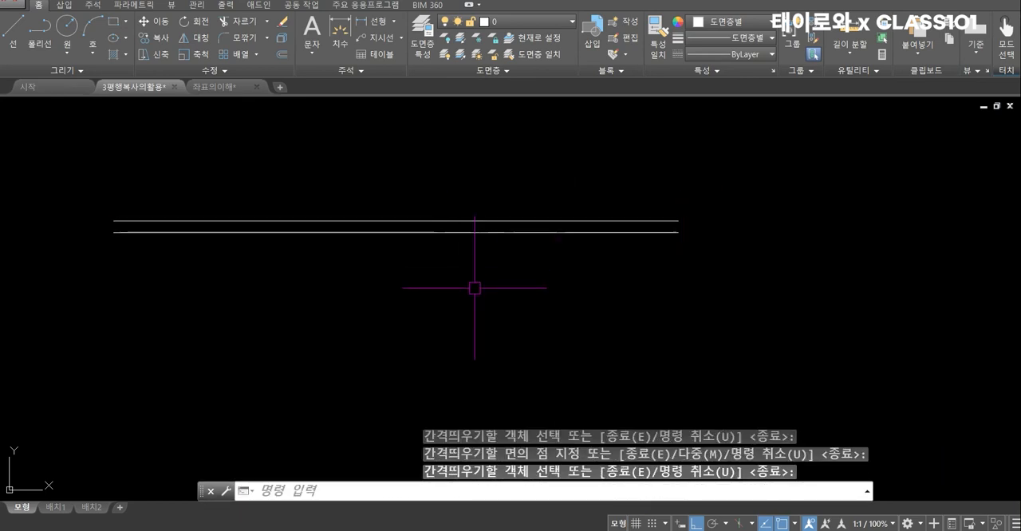
Draw a horizontal line below the offset pair, about half as long as those lines
type("l")
key("Return")
left_click(243, 321)
left_click(526, 328)
key("Return")
Start Offset and set its distance to 80 from a base point picked in the empty space beside the short horizontal line
middle_click_drag(524, 351, 522, 294)
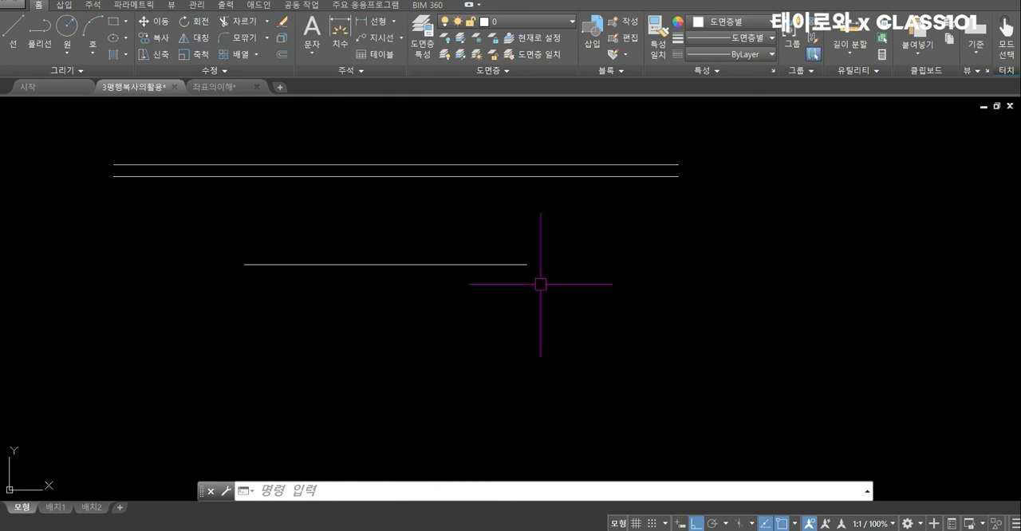
type("o")
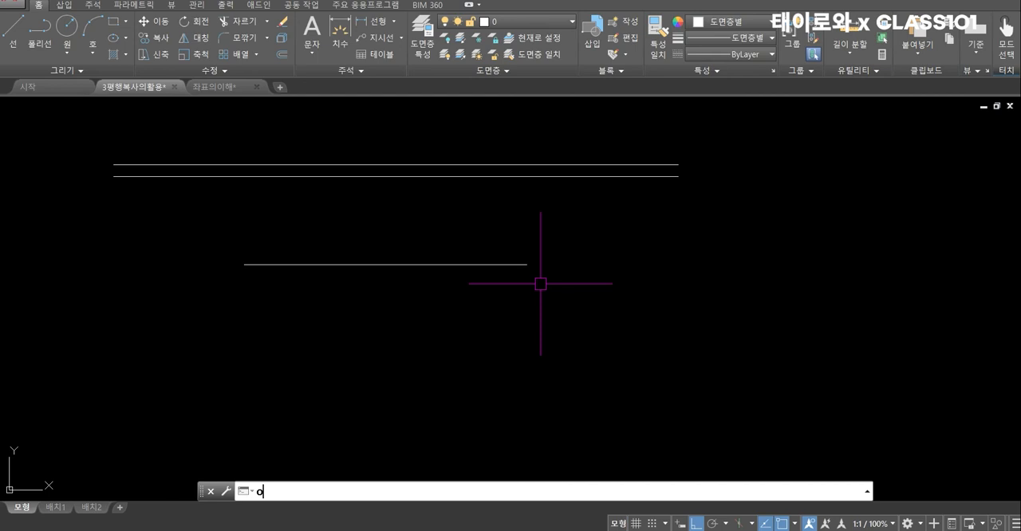
key("Return")
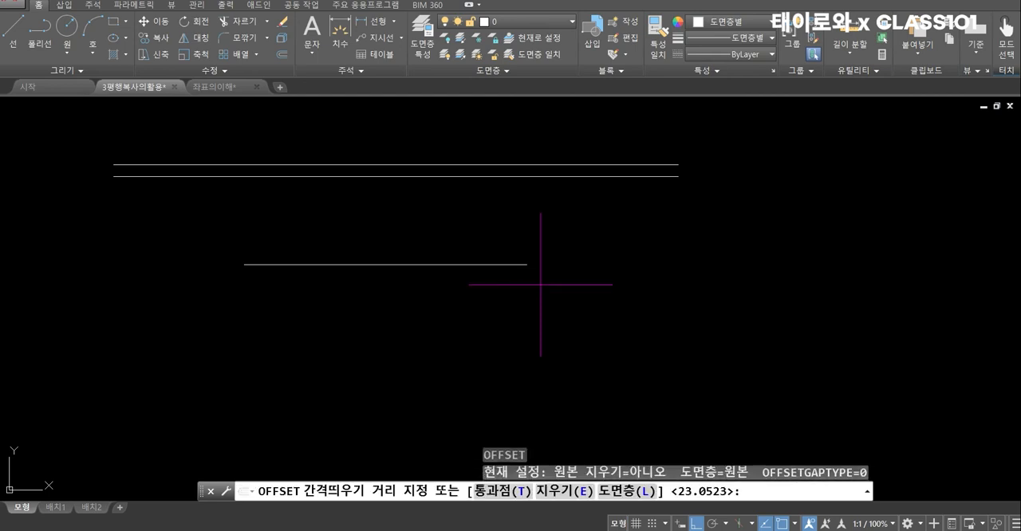
left_click(603, 277)
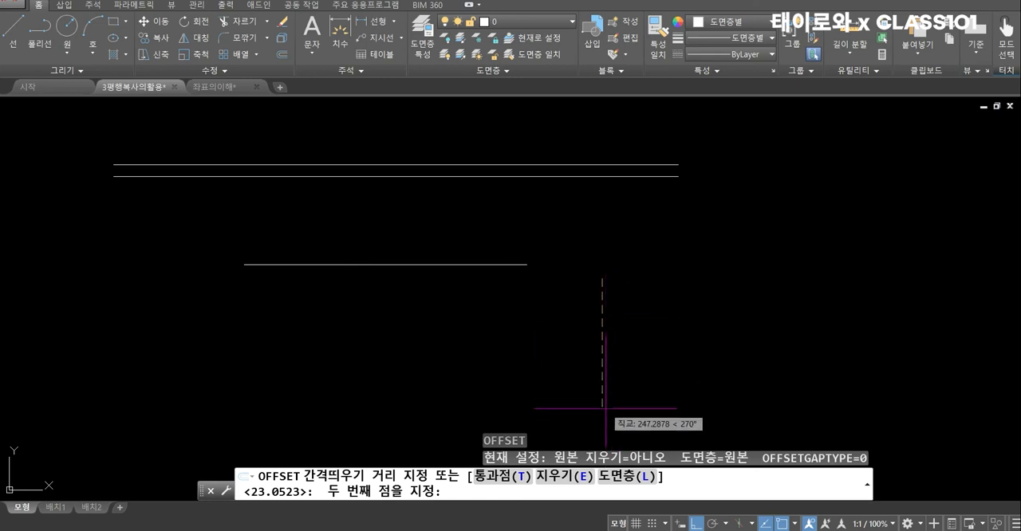
scroll(609, 332, "down", 2)
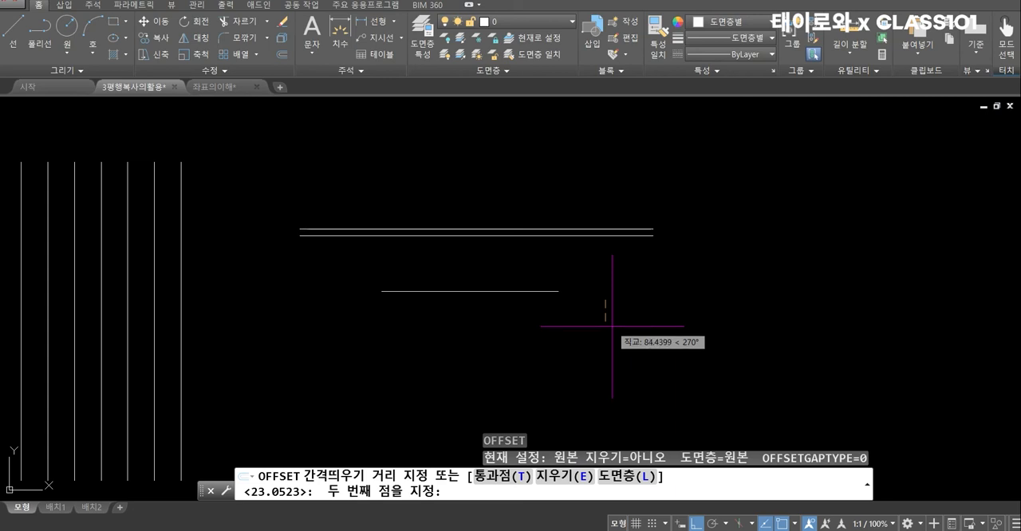
type("80")
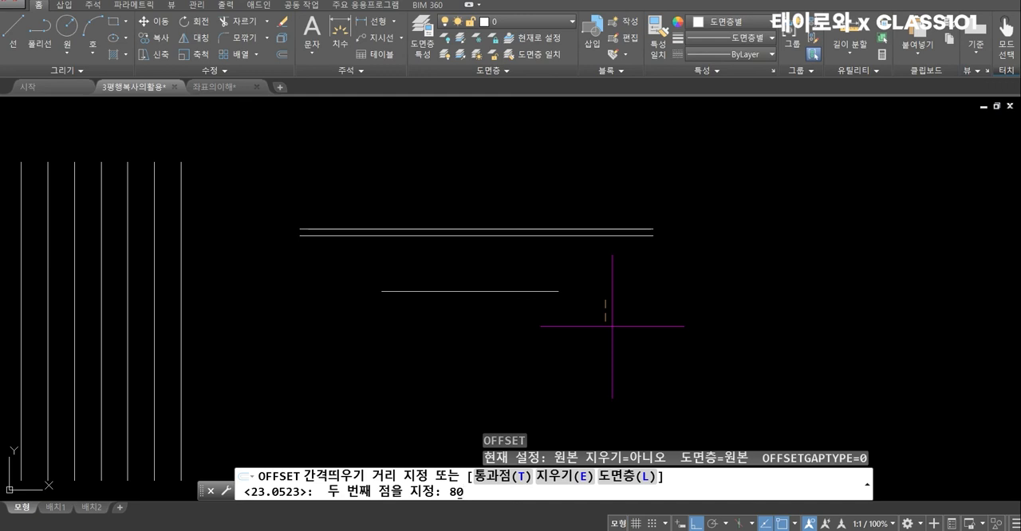
key("Return")
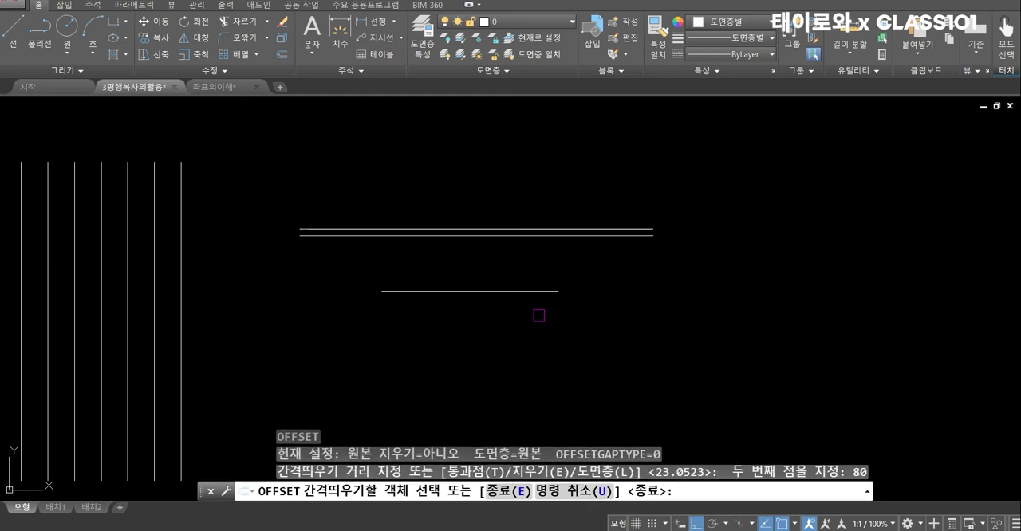
Offset the short horizontal line downward three times at the 80 spacing, each time from the newest copy, and finish the command
left_click(523, 291)
left_click(554, 367)
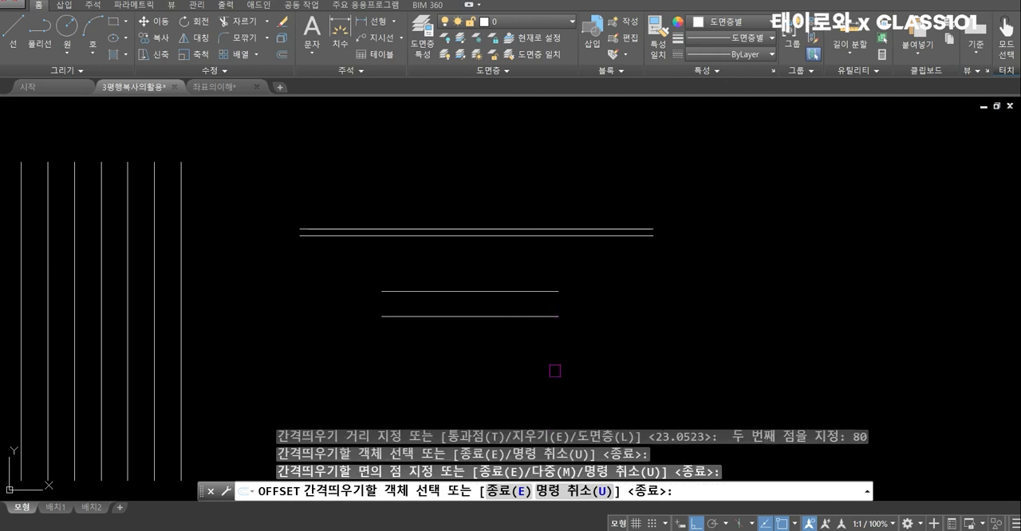
left_click(528, 317)
left_click(526, 369)
left_click(528, 342)
left_click(528, 377)
key("Return")
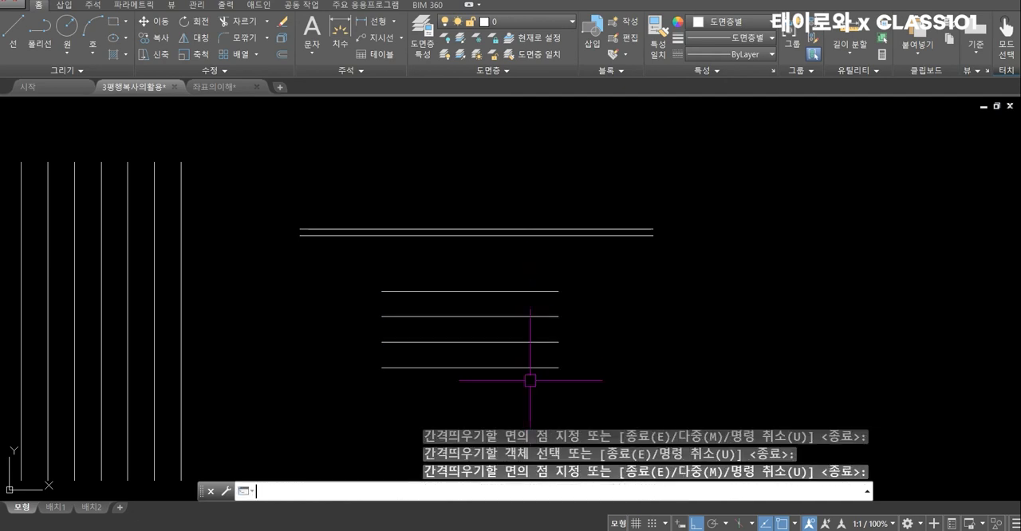